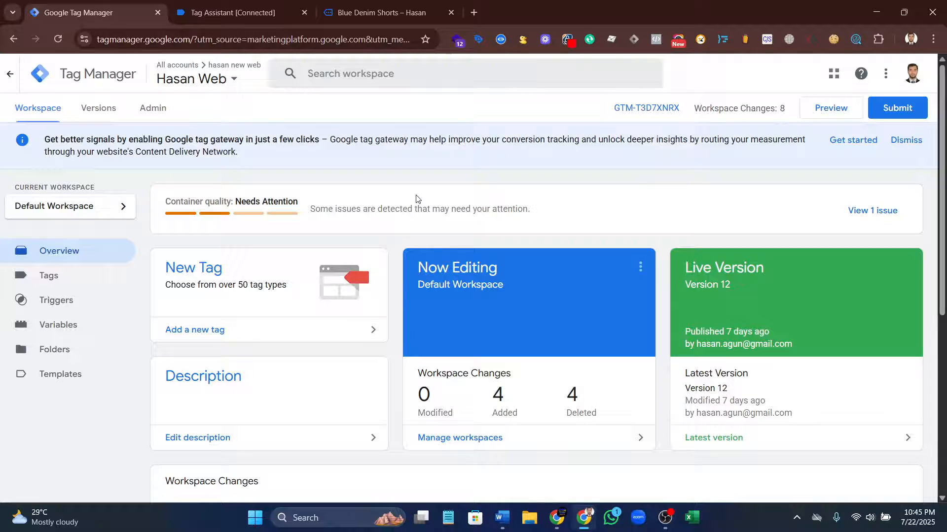
Open the container's trigger list, and on the store site browse the Women category to the Blue Denim Shorts product page
{"action": "left_click", "coordinate": [49, 299]}
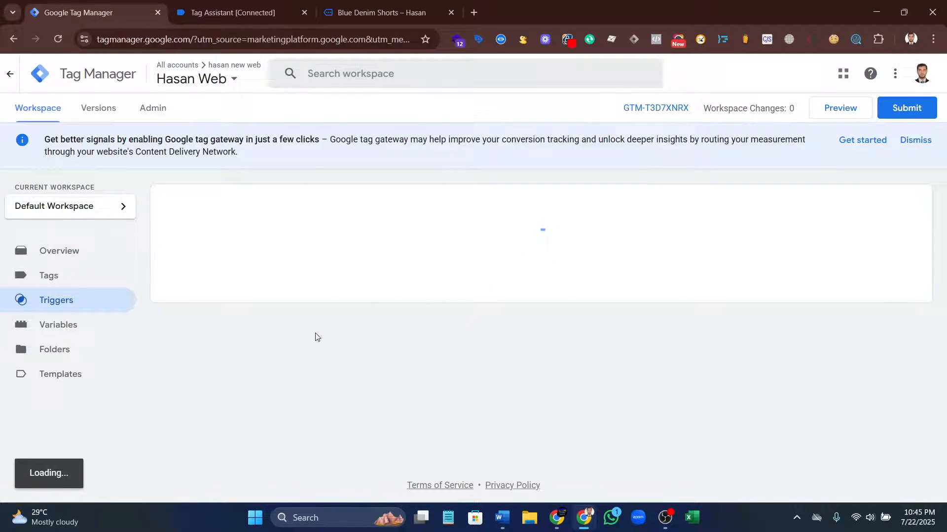
{"action": "left_click", "coordinate": [380, 4]}
{"action": "scroll", "coordinate": [349, 220], "scroll_direction": "down", "scroll_amount": 5}
{"action": "scroll", "coordinate": [256, 131], "scroll_direction": "up", "scroll_amount": 5}
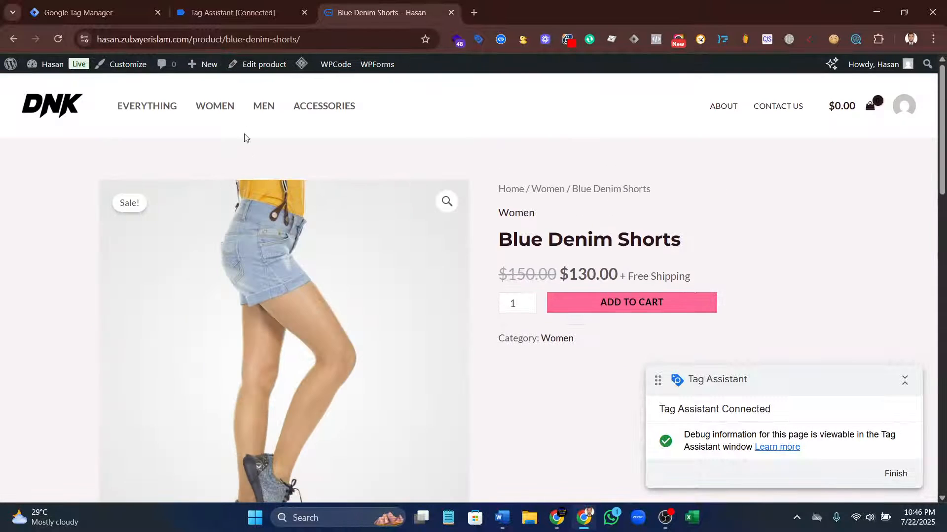
{"action": "left_click", "coordinate": [223, 111]}
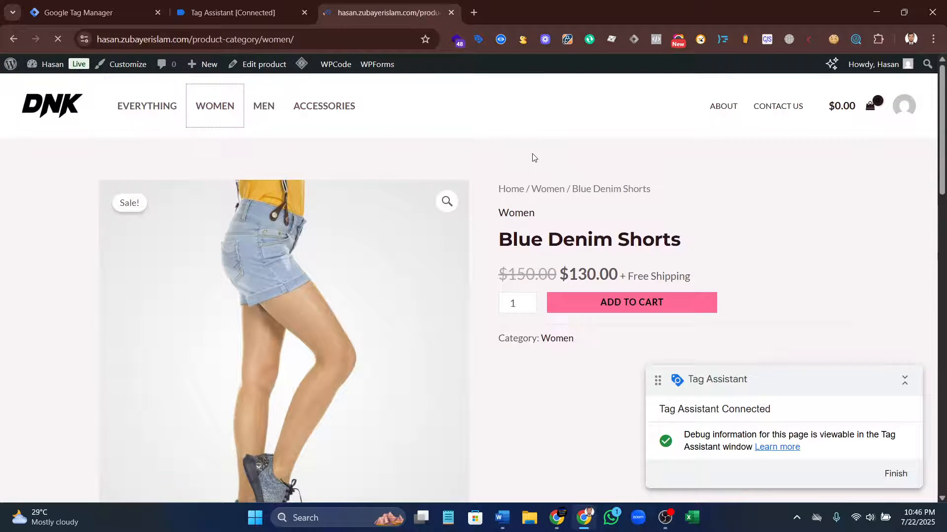
{"action": "scroll", "coordinate": [370, 201], "scroll_direction": "down", "scroll_amount": 10}
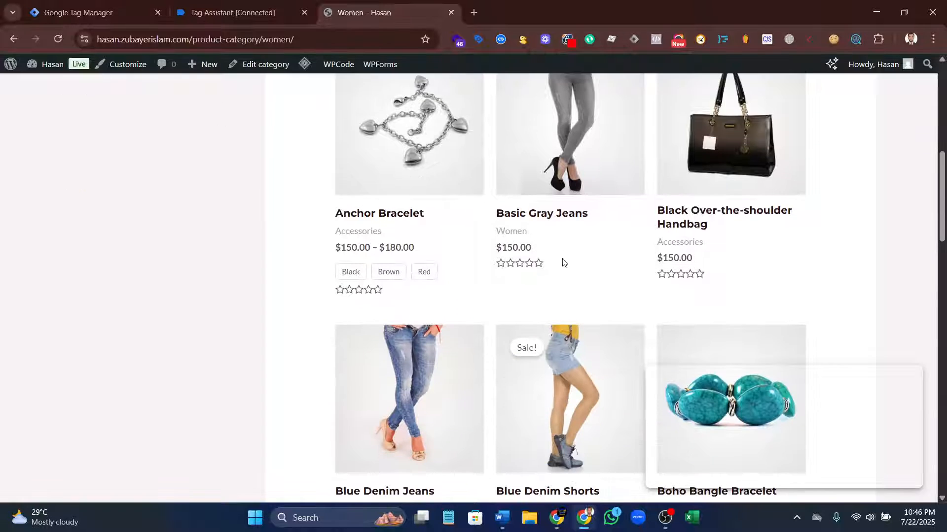
{"action": "scroll", "coordinate": [383, 289], "scroll_direction": "down", "scroll_amount": 1}
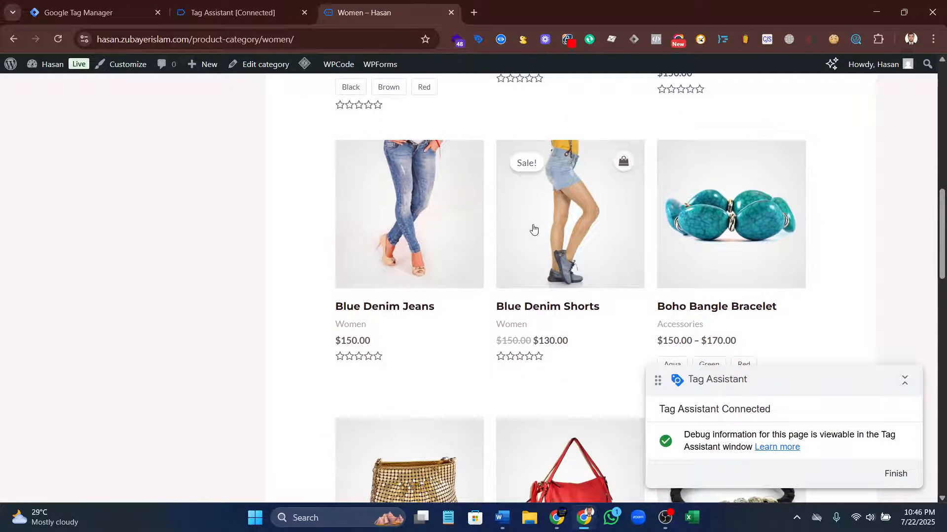
{"action": "left_click", "coordinate": [621, 252]}
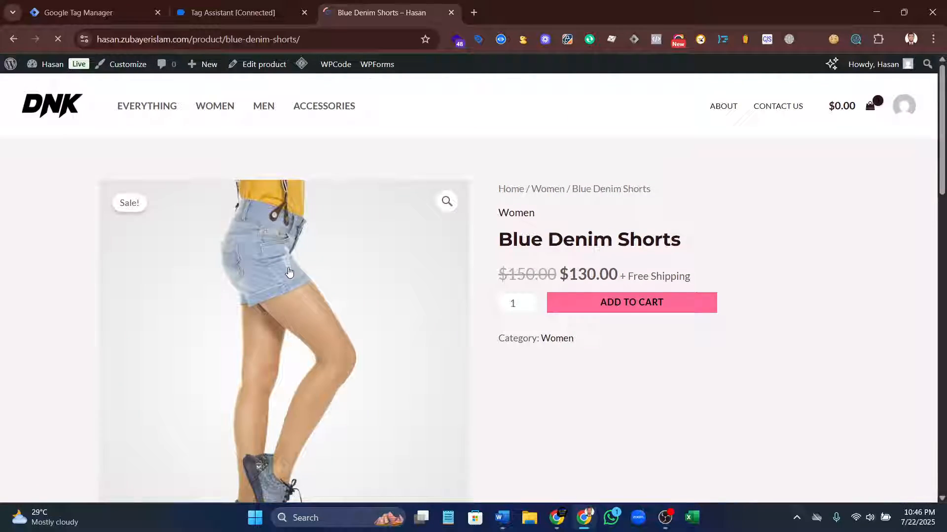
Look over the product page and check in Tag Assistant which tags fired on the view_item event
{"action": "scroll", "coordinate": [608, 298], "scroll_direction": "down", "scroll_amount": 8}
{"action": "scroll", "coordinate": [459, 243], "scroll_direction": "up", "scroll_amount": 10}
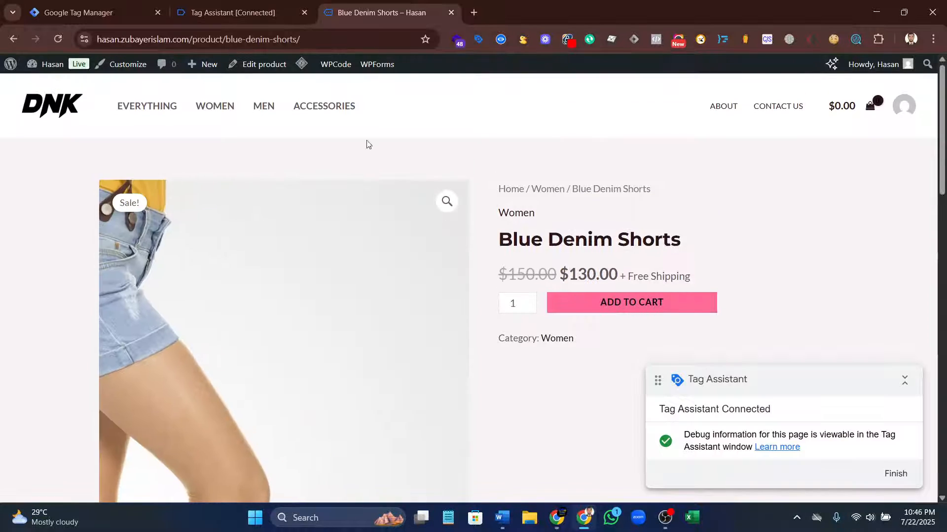
{"action": "left_click", "coordinate": [199, 4]}
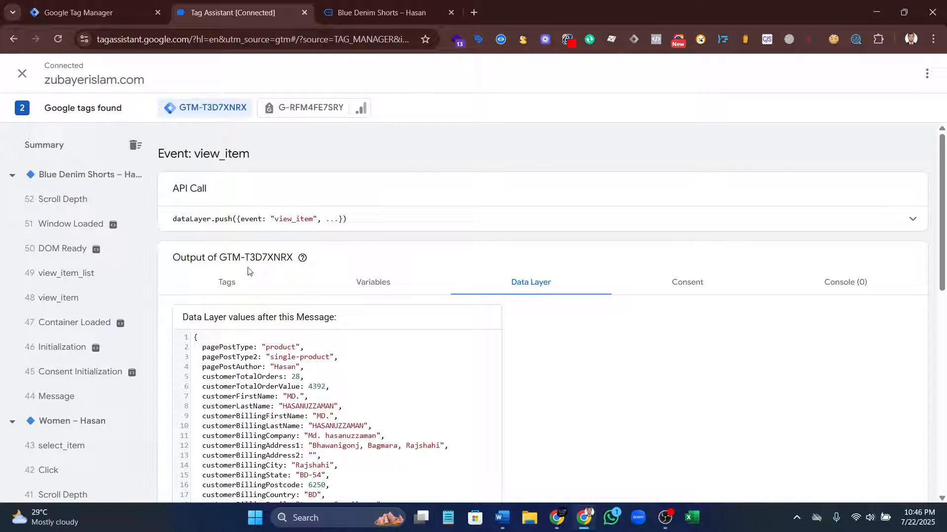
{"action": "left_click", "coordinate": [235, 280]}
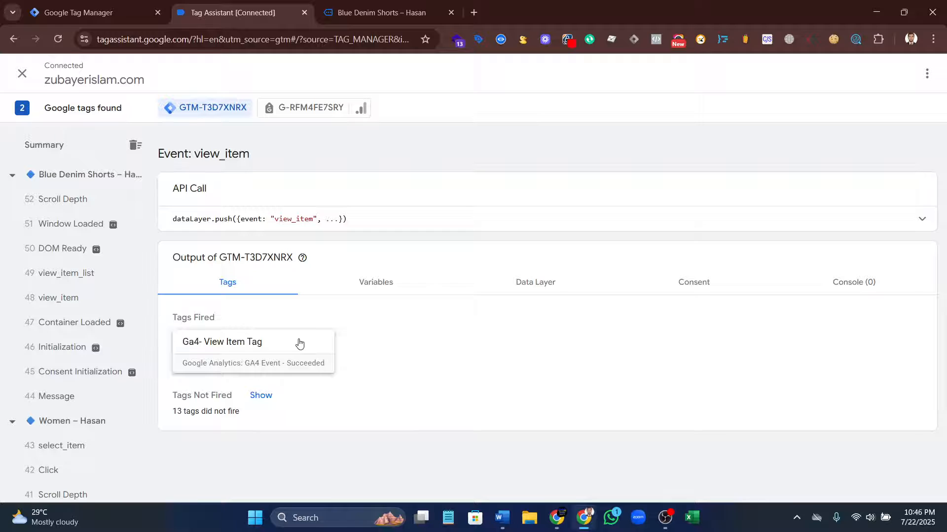
End the current Tag Assistant debug session and start a new container preview connected to the prefilled website URL
{"action": "left_click", "coordinate": [22, 73]}
{"action": "left_click", "coordinate": [595, 249]}
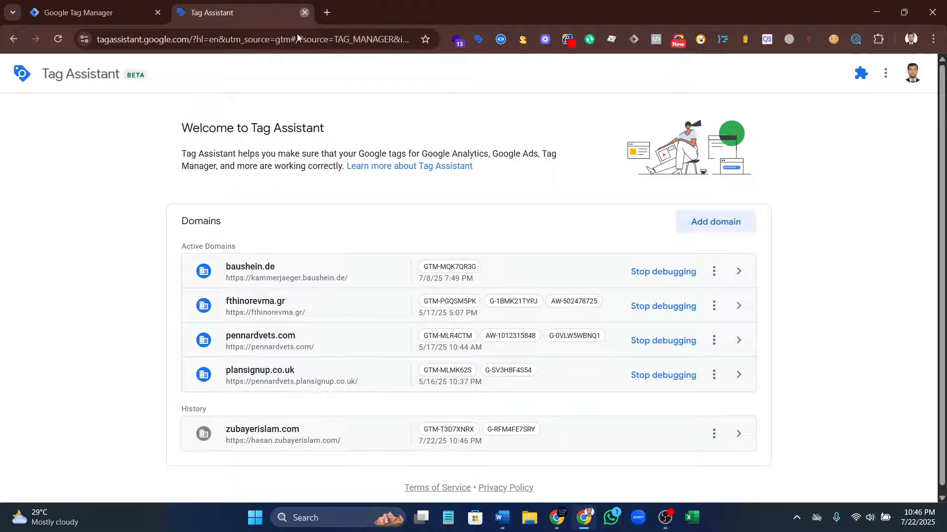
{"action": "left_click", "coordinate": [304, 12]}
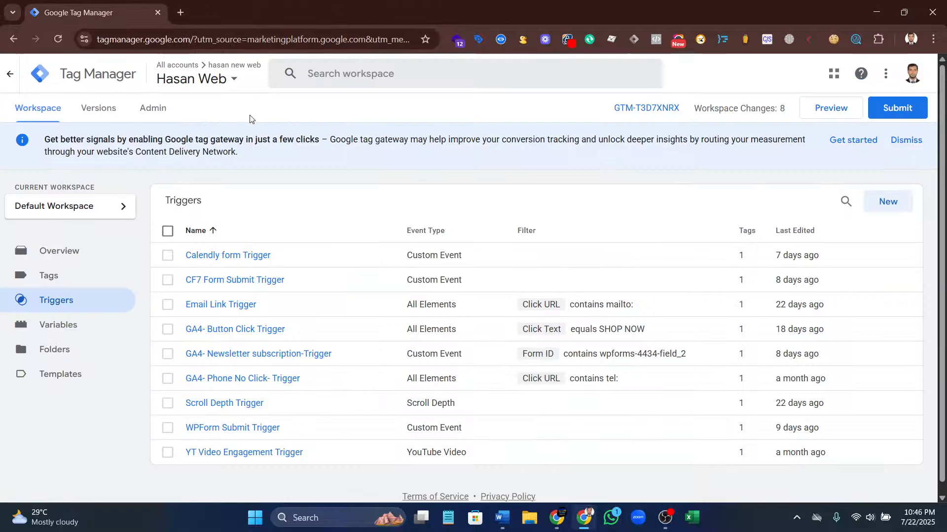
{"action": "left_click", "coordinate": [839, 113]}
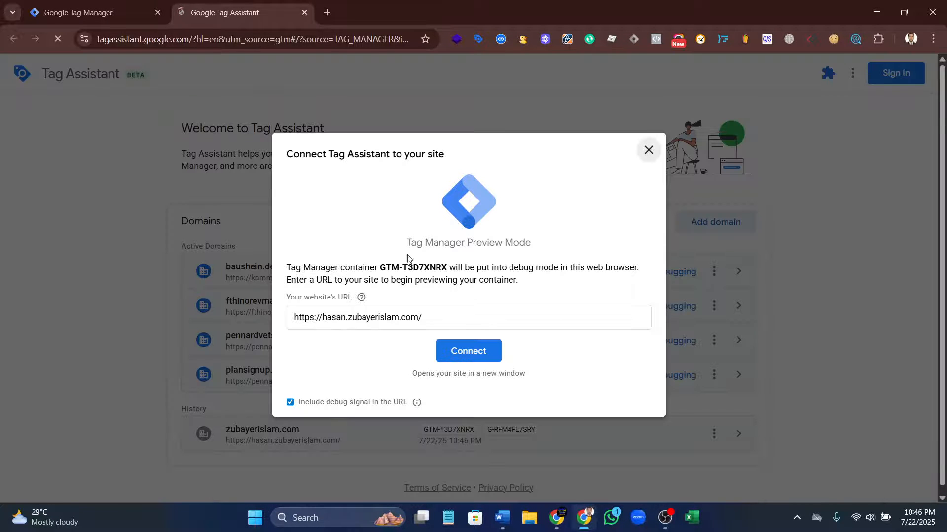
{"action": "left_click", "coordinate": [469, 348]}
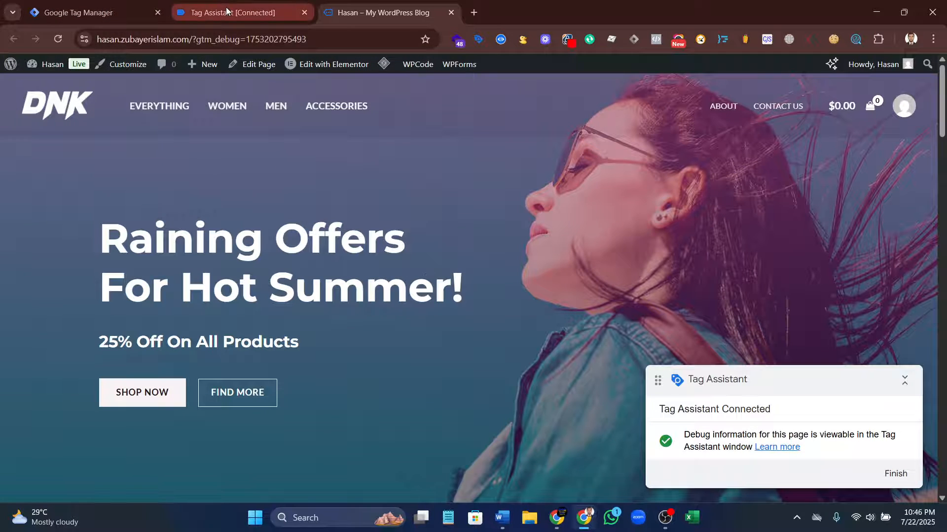
In Tag Manager, create a Custom Event trigger with the event name view_item
{"action": "left_click", "coordinate": [96, 12]}
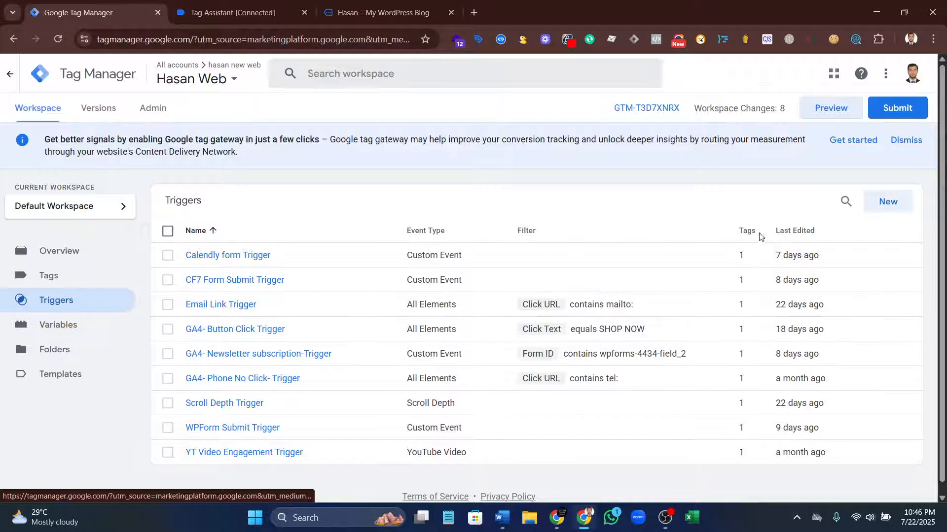
{"action": "left_click", "coordinate": [889, 206]}
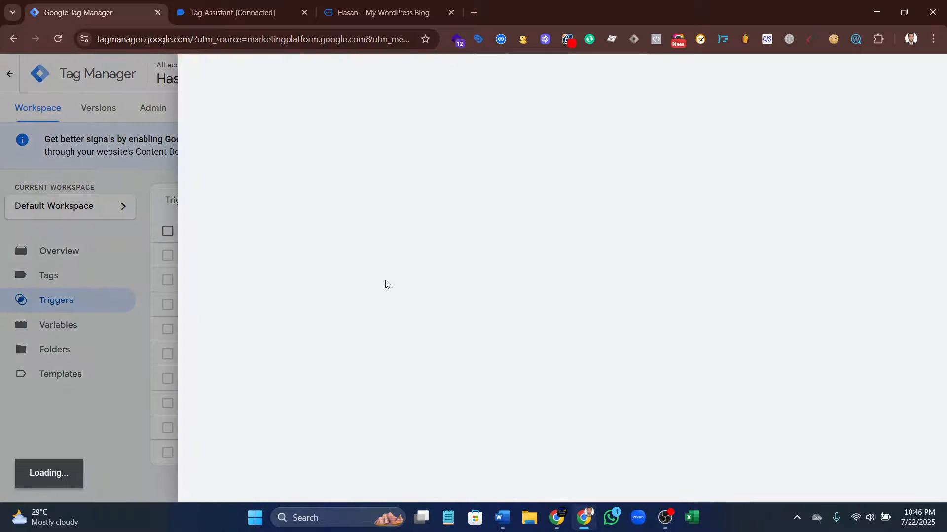
{"action": "left_click", "coordinate": [483, 269]}
{"action": "scroll", "coordinate": [650, 409], "scroll_direction": "down", "scroll_amount": 5}
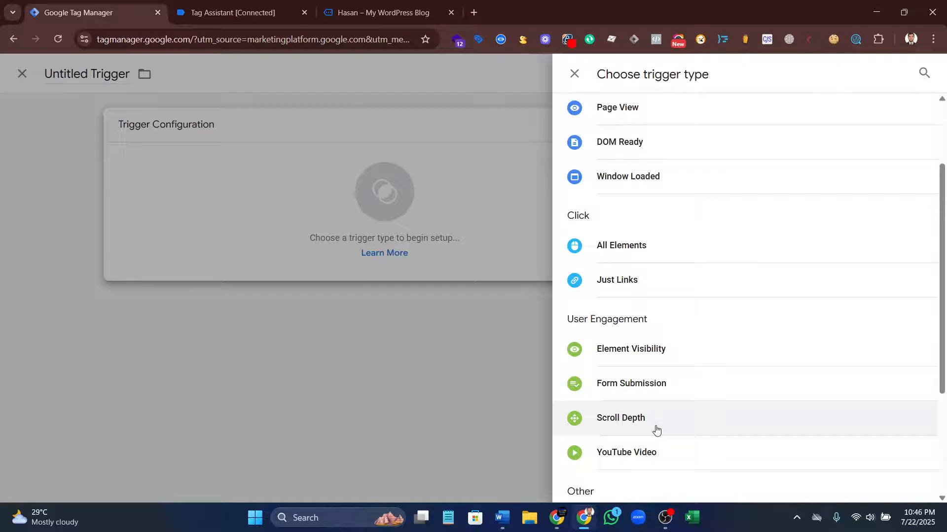
{"action": "left_click", "coordinate": [645, 383]}
{"action": "left_click", "coordinate": [330, 244]}
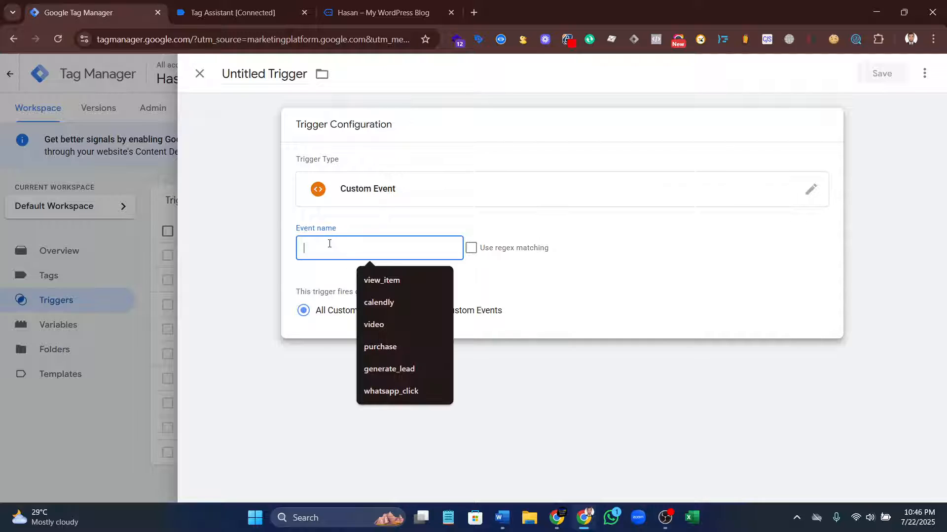
{"action": "left_click", "coordinate": [409, 284]}
Name the new trigger "View Item Trigger" and save it
{"action": "left_click_drag", "start_coordinate": [267, 76], "coordinate": [203, 100]}
{"action": "left_click", "coordinate": [230, 74]}
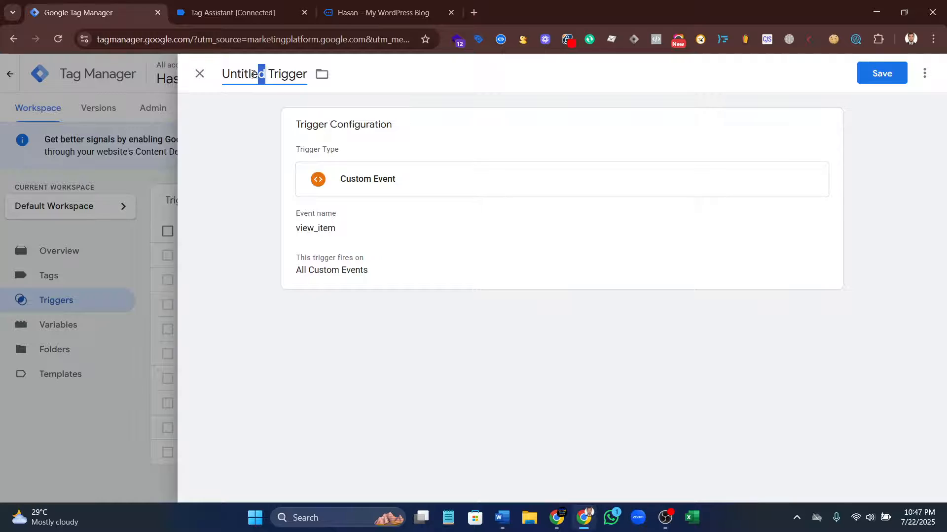
{"action": "left_click_drag", "start_coordinate": [253, 74], "coordinate": [220, 79]}
{"action": "type", "text": "View"}
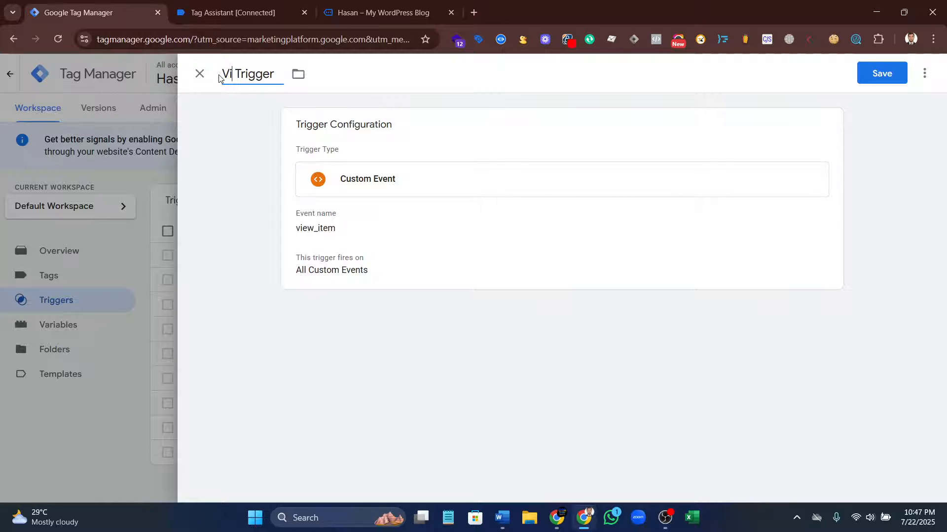
{"action": "type", "text": " Item"}
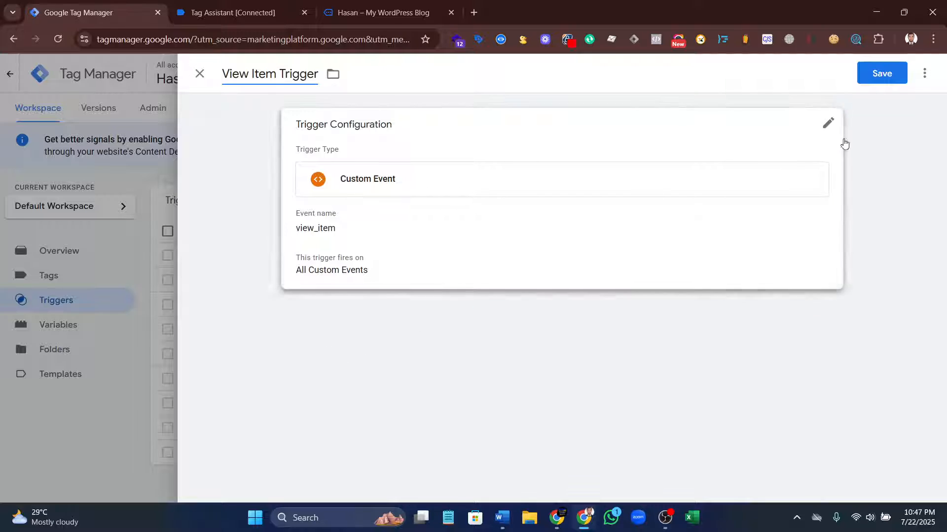
{"action": "left_click", "coordinate": [877, 79]}
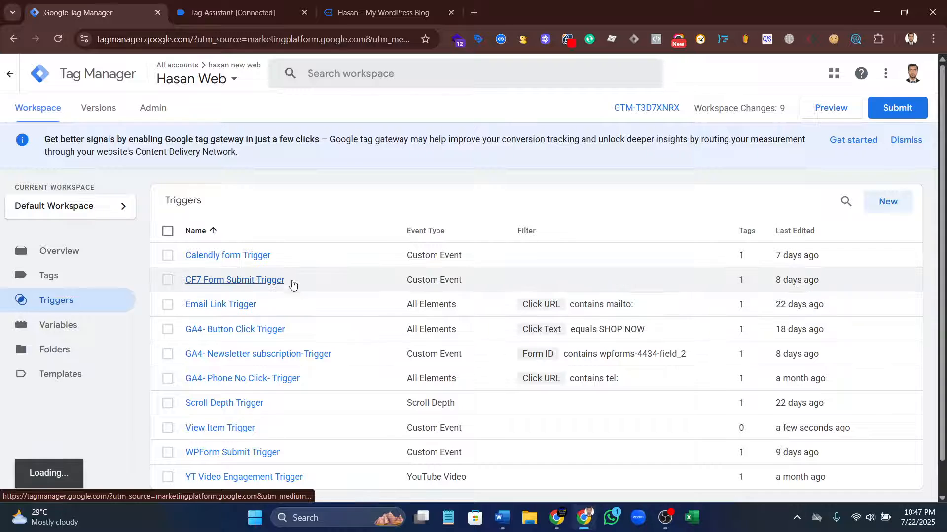
Create a new tag of type Google Analytics: GA4 Event
{"action": "left_click", "coordinate": [15, 280]}
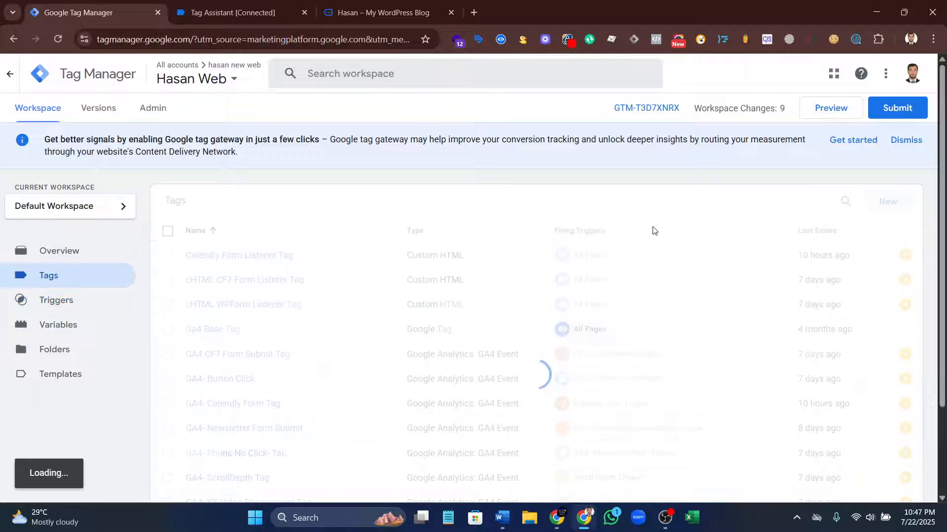
{"action": "left_click", "coordinate": [882, 207]}
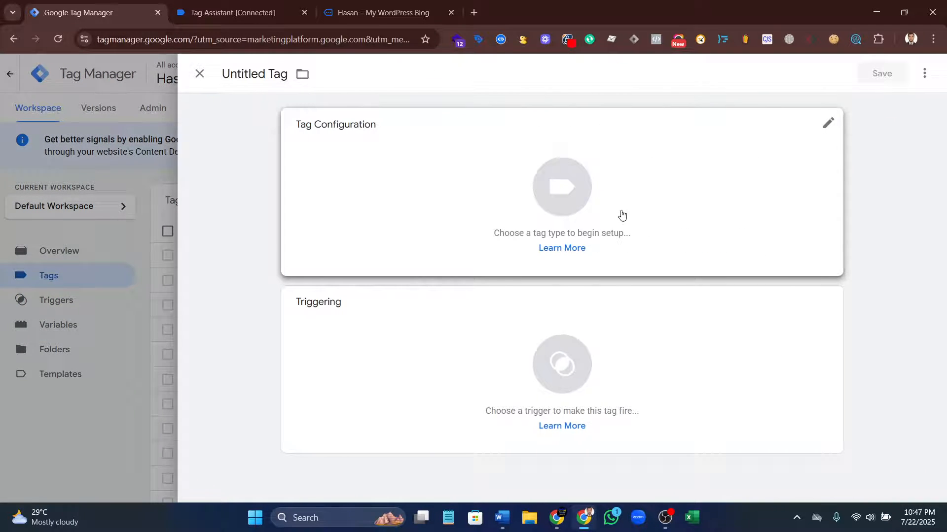
{"action": "left_click", "coordinate": [621, 215]}
{"action": "left_click", "coordinate": [693, 187]}
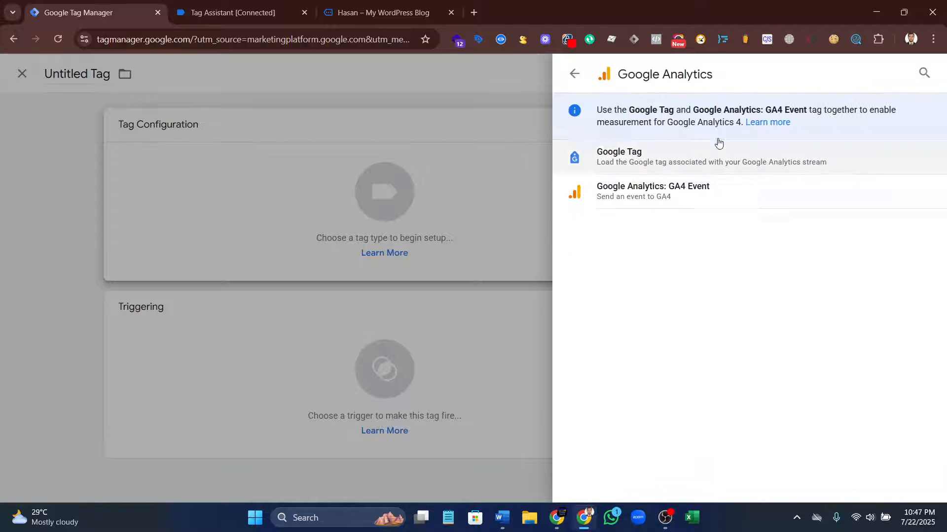
{"action": "left_click", "coordinate": [666, 198]}
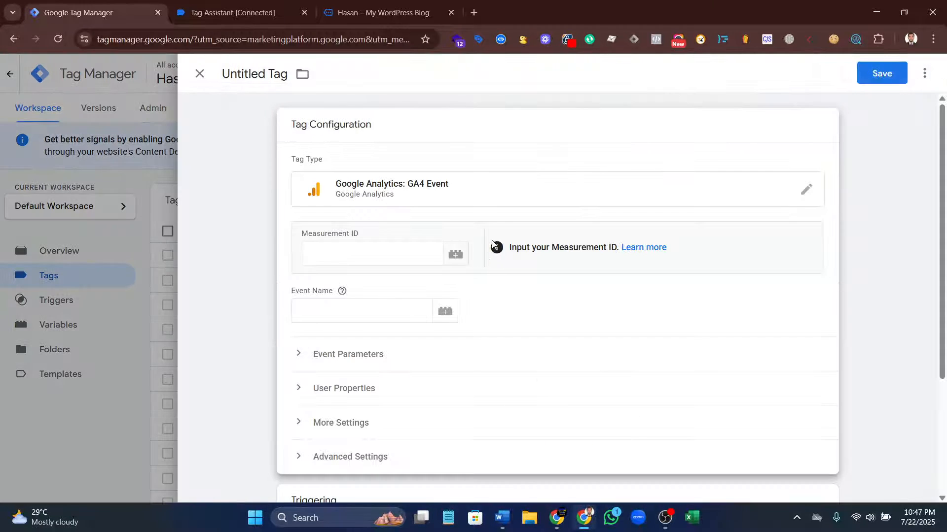
Set the tag's Measurement ID to the {{GA4 Measurement ID}} variable and its event name to view_item
{"action": "left_click", "coordinate": [325, 255]}
{"action": "left_click", "coordinate": [456, 254]}
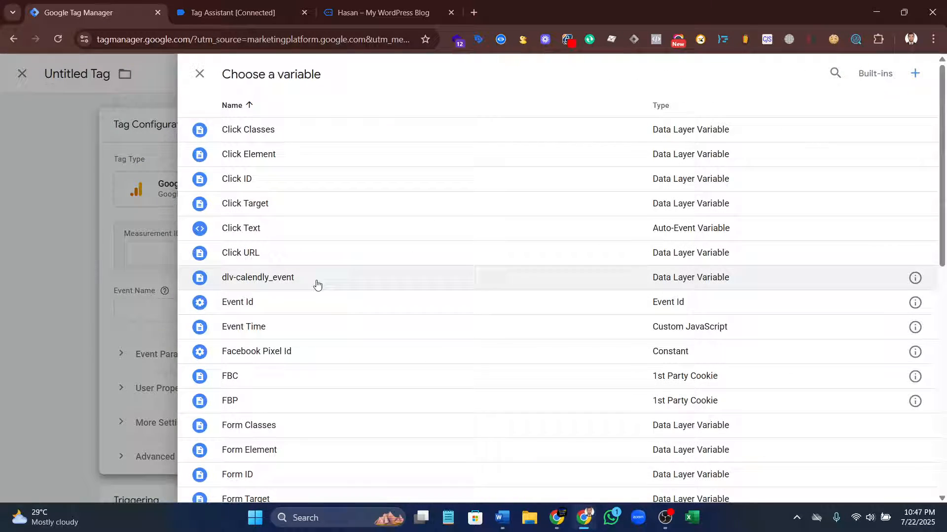
{"action": "scroll", "coordinate": [296, 296], "scroll_direction": "down", "scroll_amount": 4}
{"action": "scroll", "coordinate": [275, 304], "scroll_direction": "down", "scroll_amount": 1}
{"action": "left_click", "coordinate": [322, 314]}
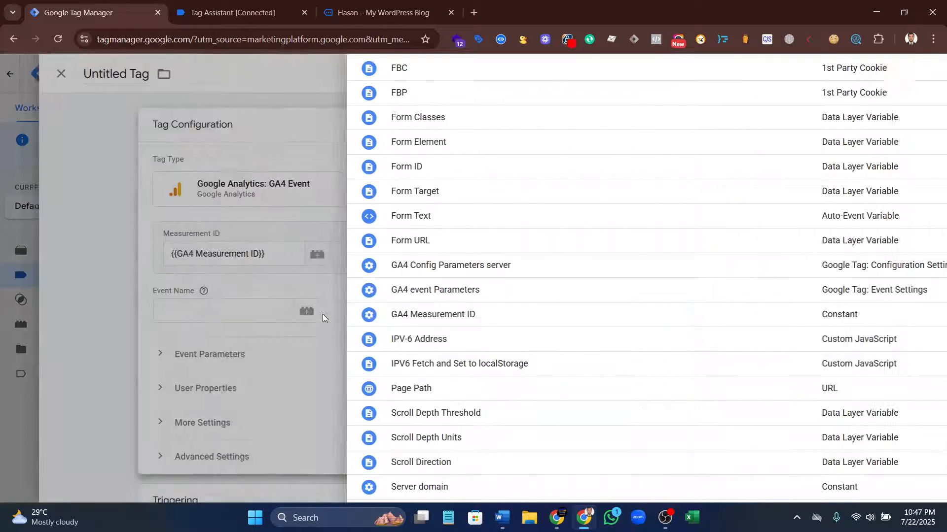
{"action": "left_click", "coordinate": [326, 313]}
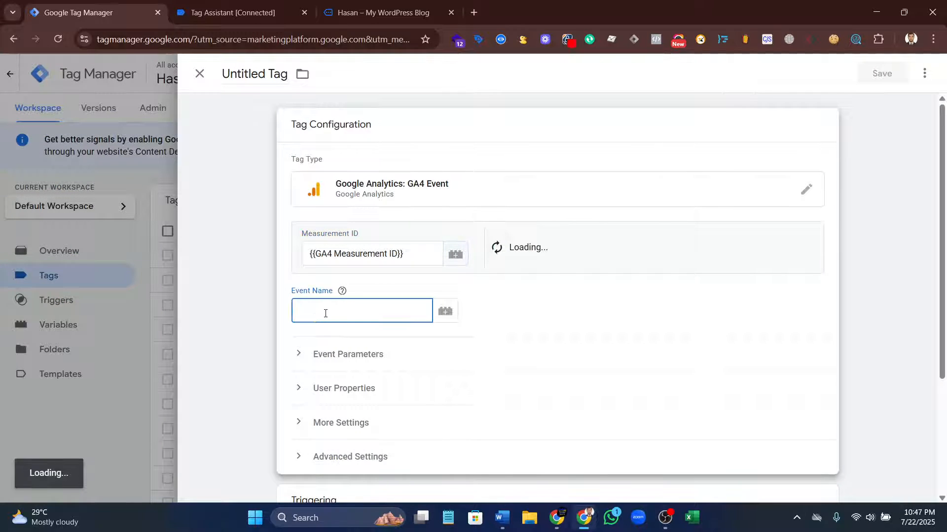
{"action": "type", "text": "view_item"}
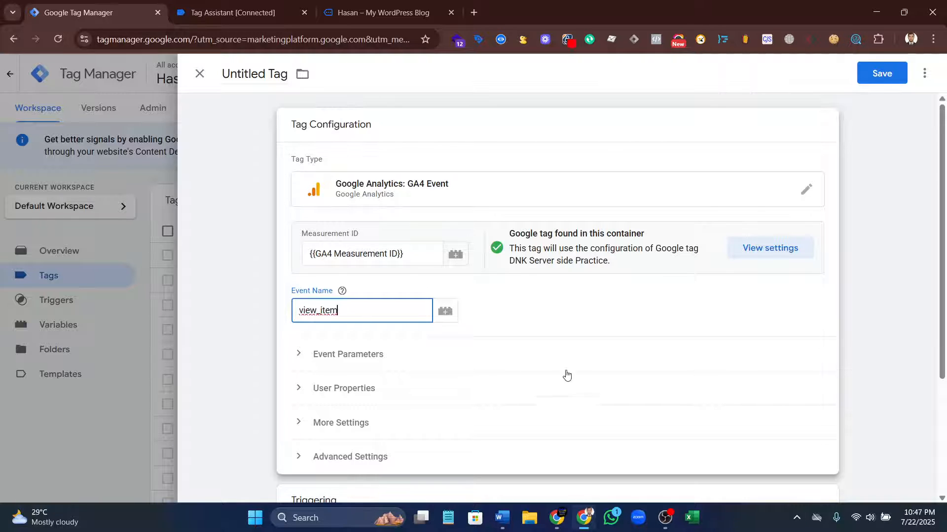
Name the tag "GA4- View Item Tag"
{"action": "double_click", "coordinate": [267, 71]}
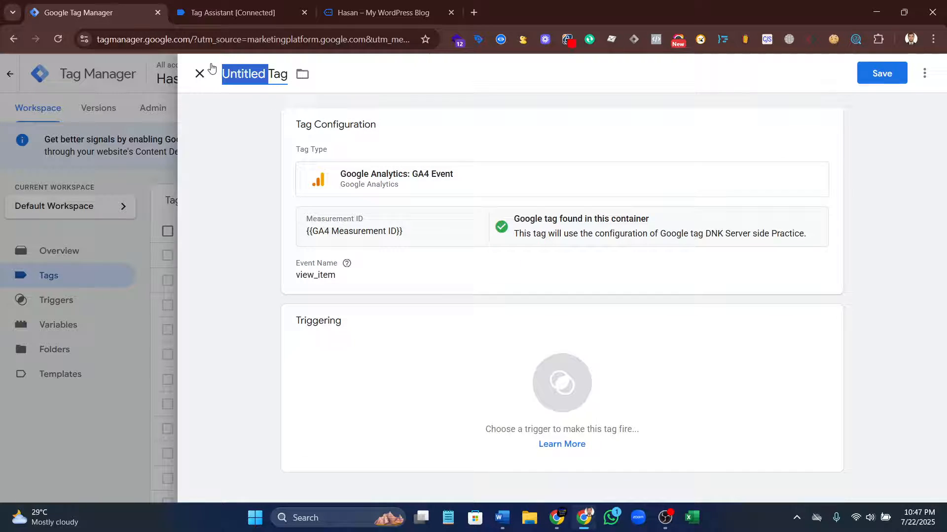
{"action": "type", "text": "GA4"}
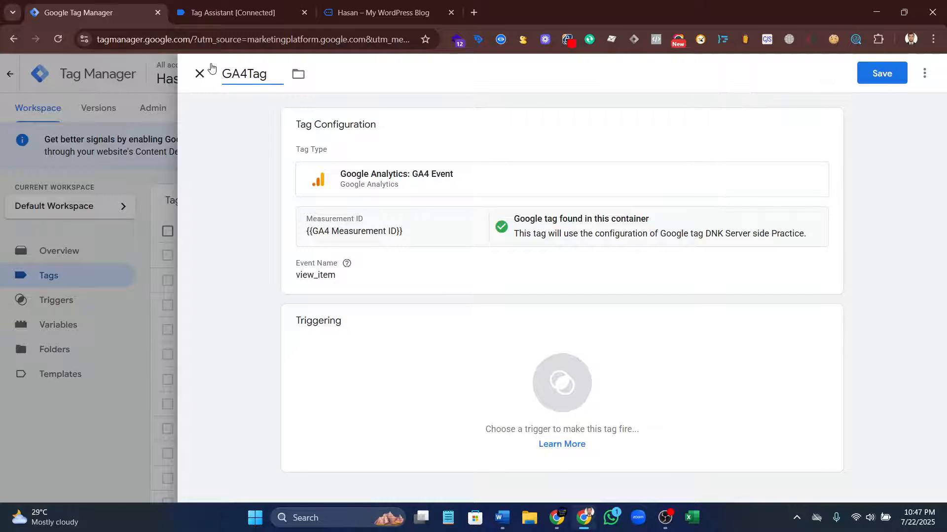
{"action": "type", "text": "- View Item"}
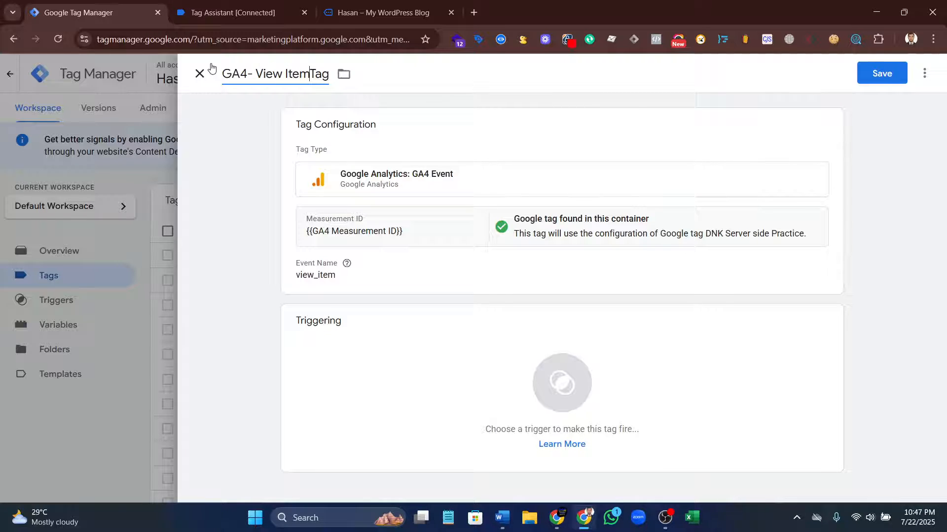
Try to save the tag and assign View Item Trigger as its firing trigger
{"action": "left_click", "coordinate": [880, 72]}
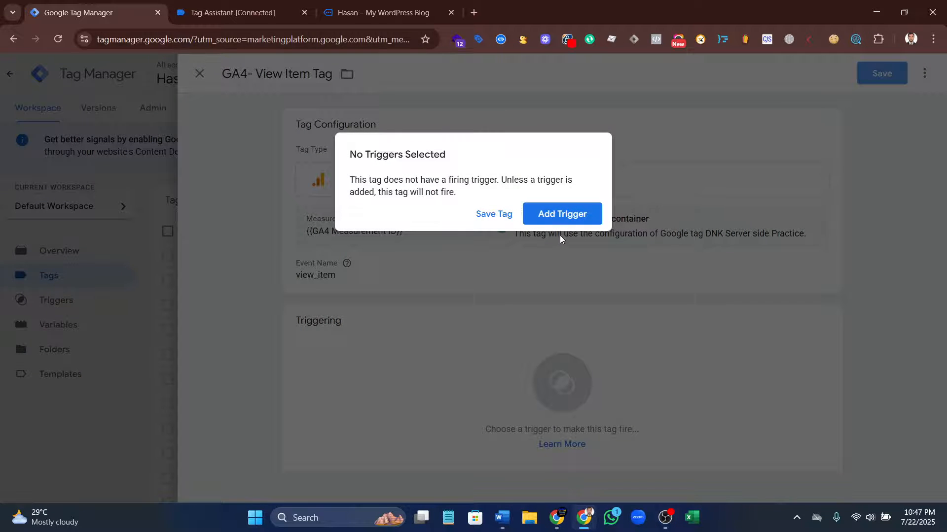
{"action": "left_click", "coordinate": [545, 216]}
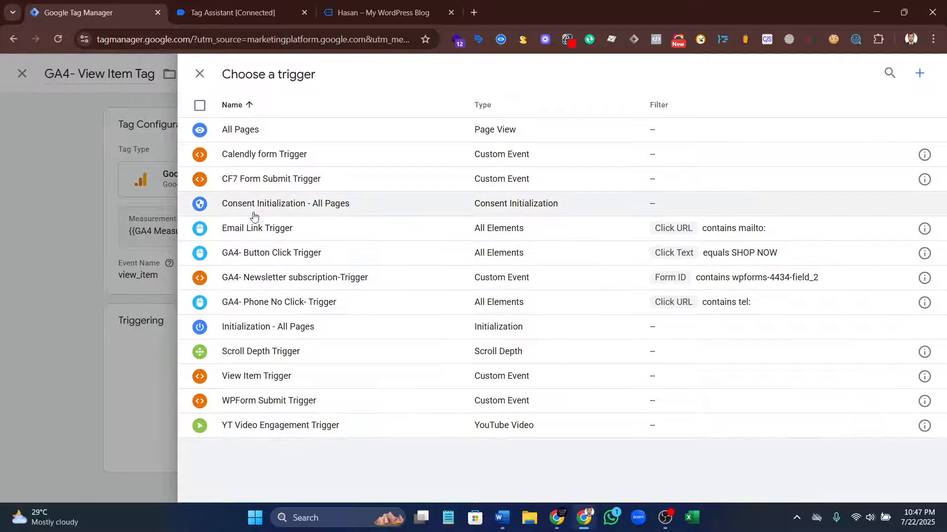
{"action": "left_click", "coordinate": [255, 382]}
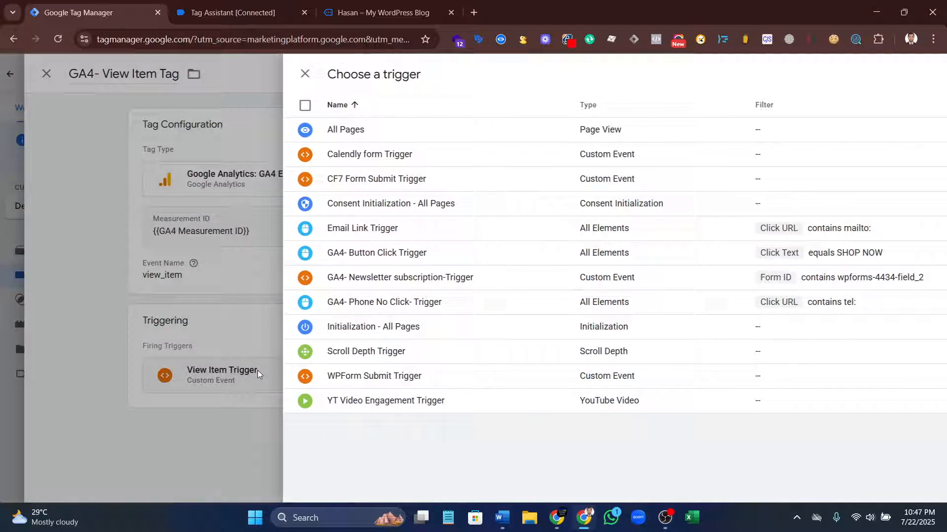
Save the GA4- View Item Tag and start a preview session of the container in Tag Assistant
{"action": "left_click", "coordinate": [872, 75]}
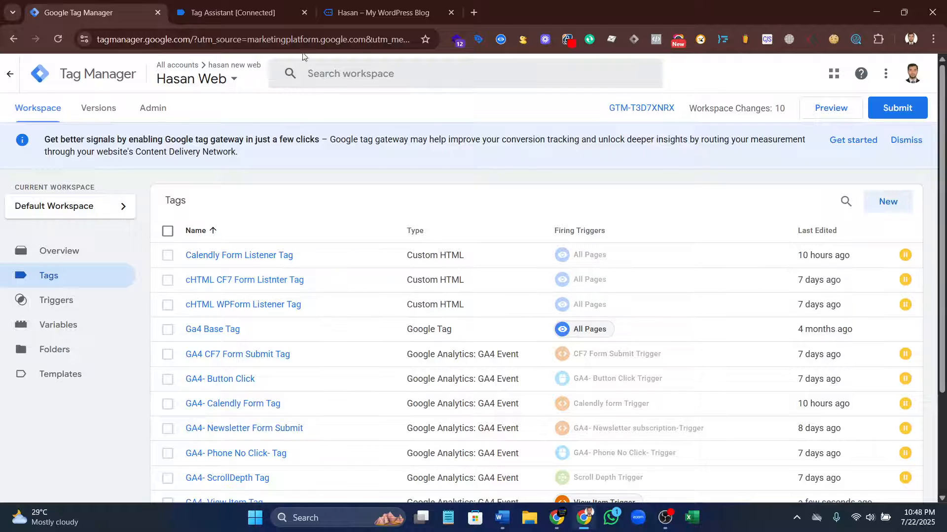
{"action": "left_click", "coordinate": [832, 108]}
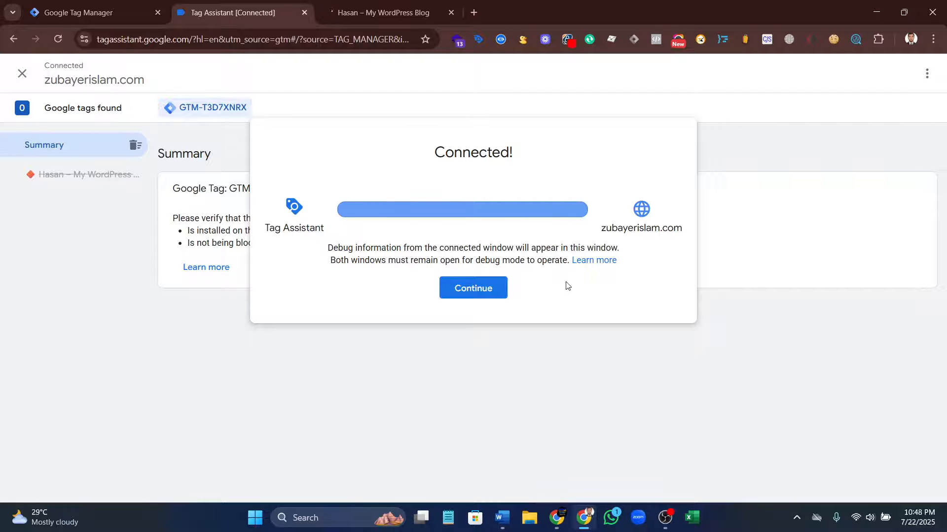
{"action": "left_click", "coordinate": [466, 290]}
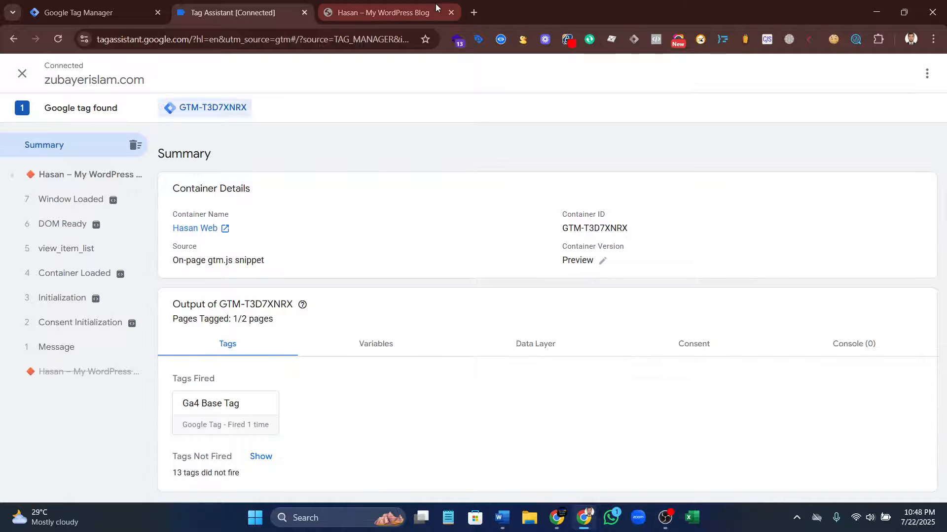
On the connected store site, open the Women category and view the Blue Denim Shorts product page
{"action": "left_click", "coordinate": [372, 13]}
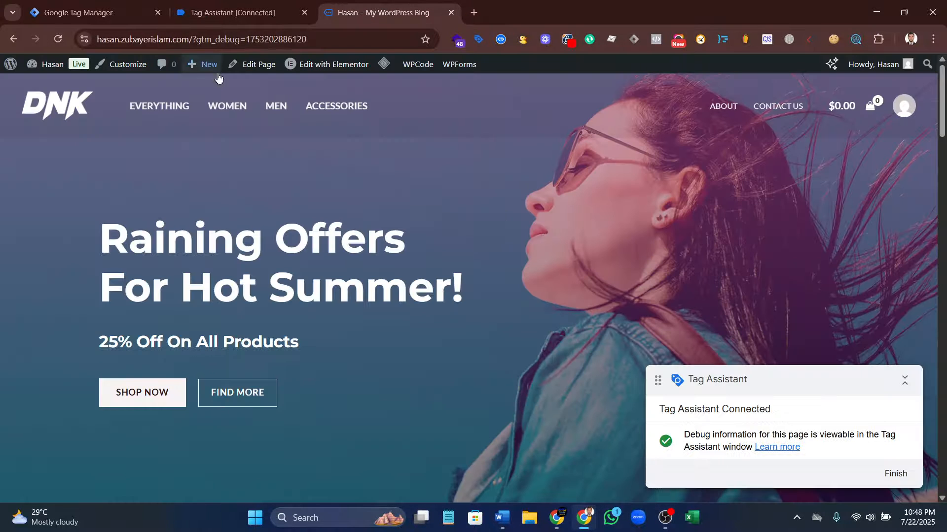
{"action": "left_click", "coordinate": [227, 106]}
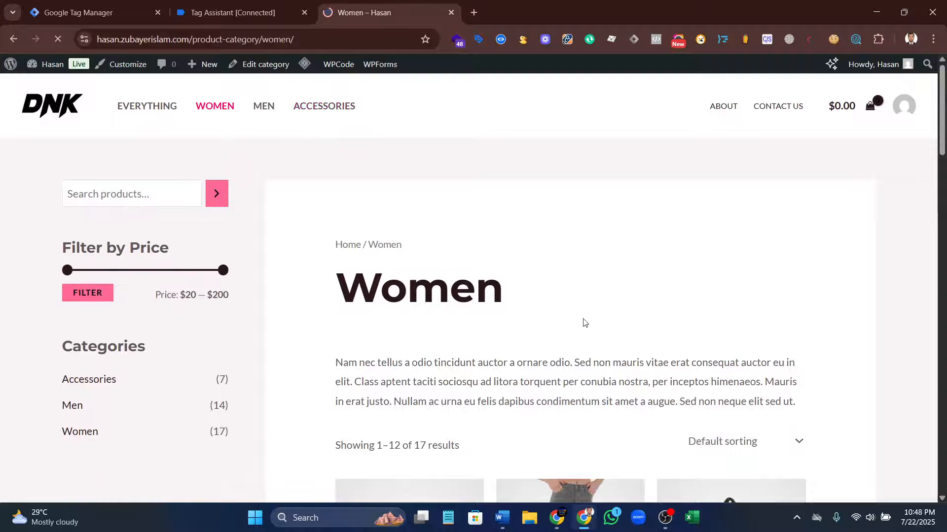
{"action": "scroll", "coordinate": [573, 266], "scroll_direction": "down", "scroll_amount": 6}
{"action": "scroll", "coordinate": [575, 263], "scroll_direction": "down", "scroll_amount": 3}
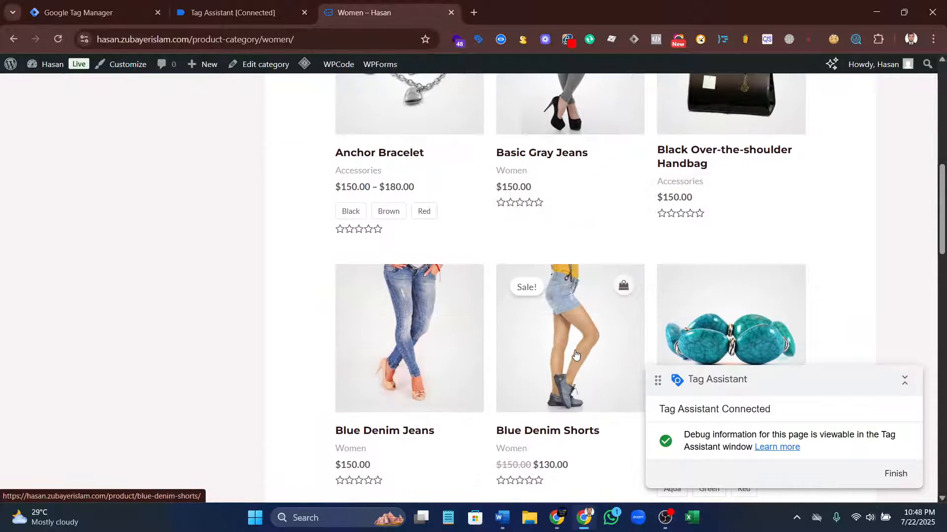
{"action": "left_click", "coordinate": [573, 351]}
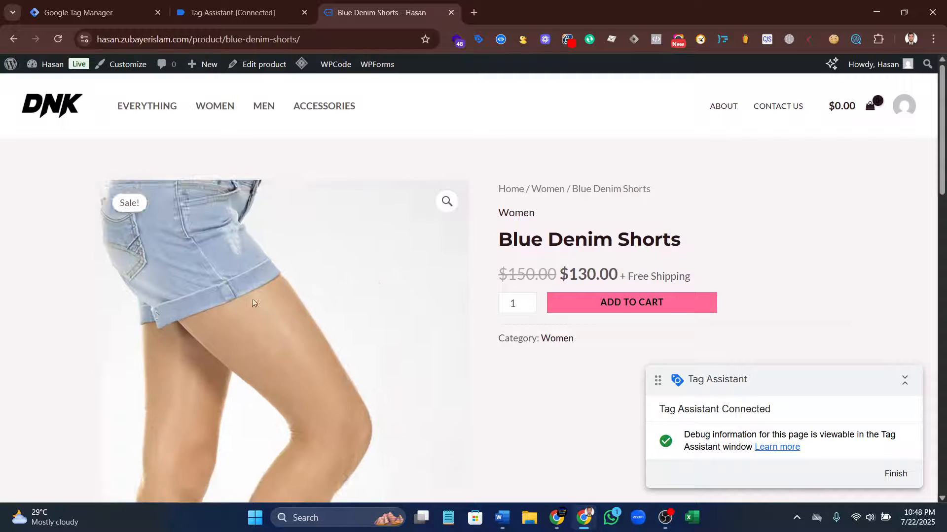
{"action": "scroll", "coordinate": [349, 311], "scroll_direction": "down", "scroll_amount": 10}
{"action": "scroll", "coordinate": [203, 307], "scroll_direction": "up", "scroll_amount": 10}
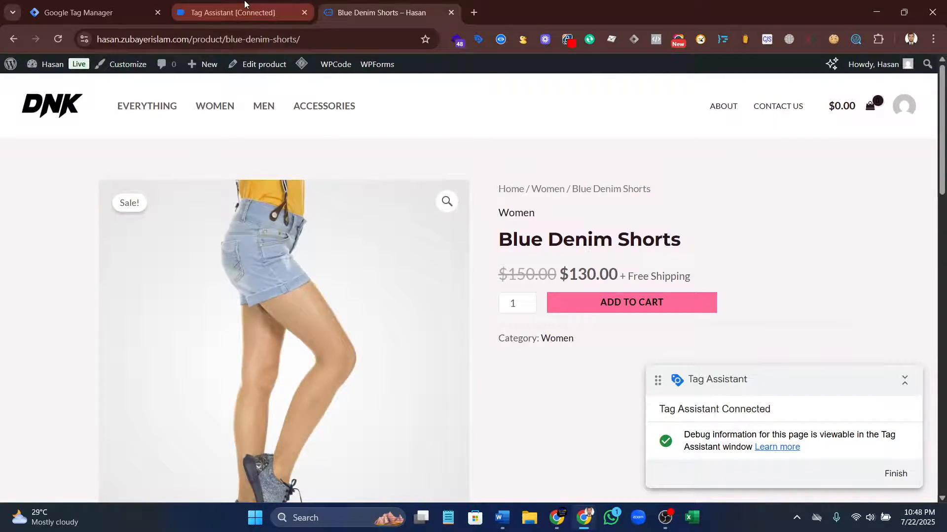
In Tag Assistant, inspect the view_item event's fired tags and the ecommerce object in its data layer
{"action": "left_click", "coordinate": [232, 13]}
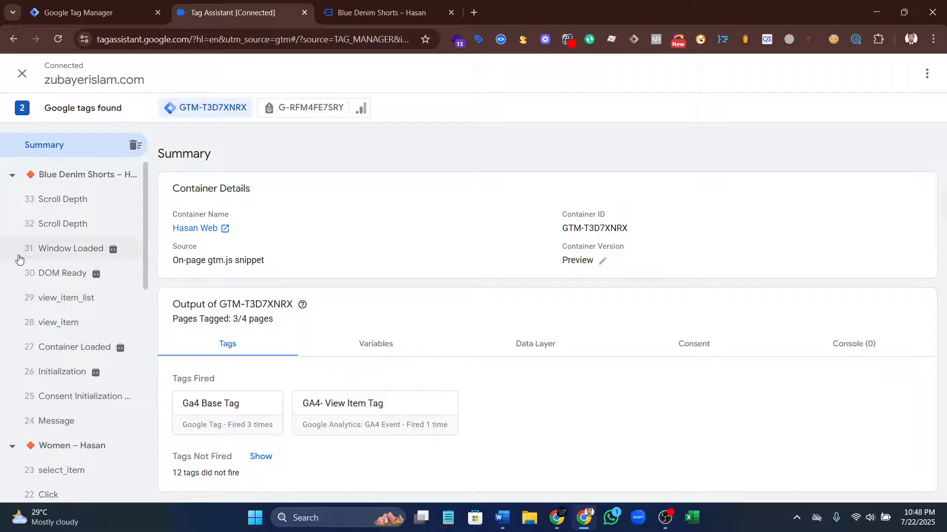
{"action": "left_click", "coordinate": [67, 323]}
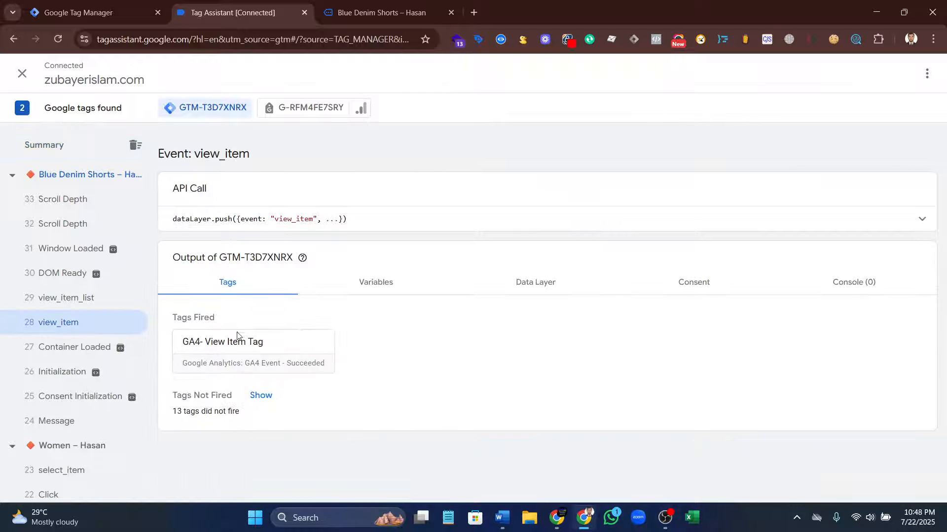
{"action": "left_click", "coordinate": [515, 293]}
{"action": "scroll", "coordinate": [528, 317], "scroll_direction": "down", "scroll_amount": 8}
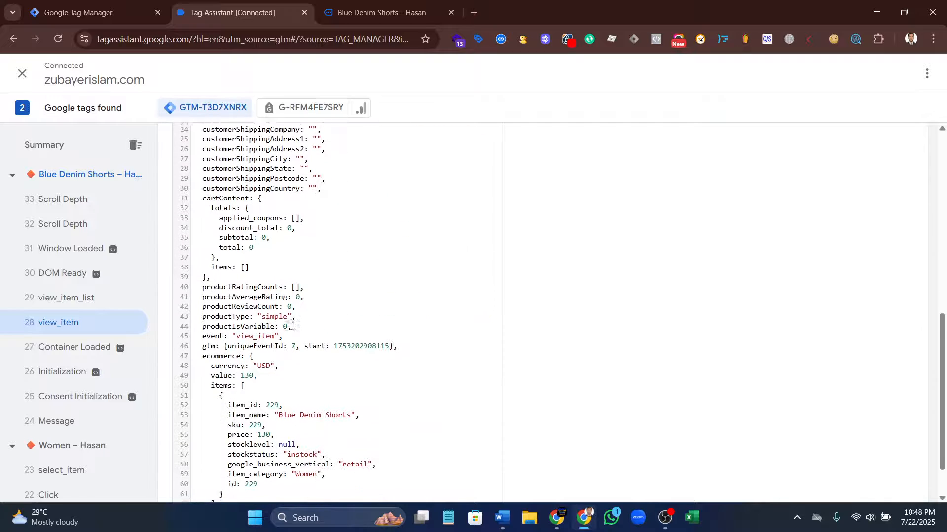
{"action": "scroll", "coordinate": [292, 326], "scroll_direction": "down", "scroll_amount": 2}
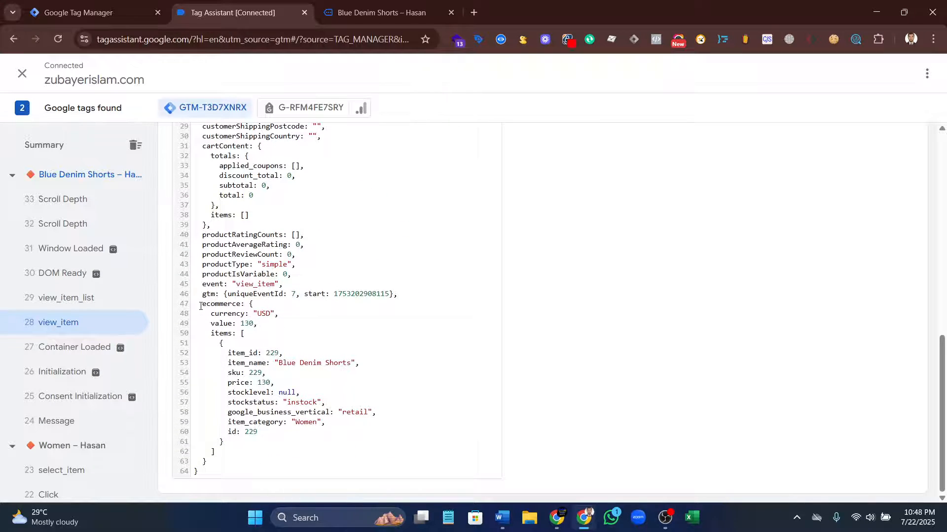
{"action": "left_click_drag", "start_coordinate": [200, 306], "coordinate": [291, 469]}
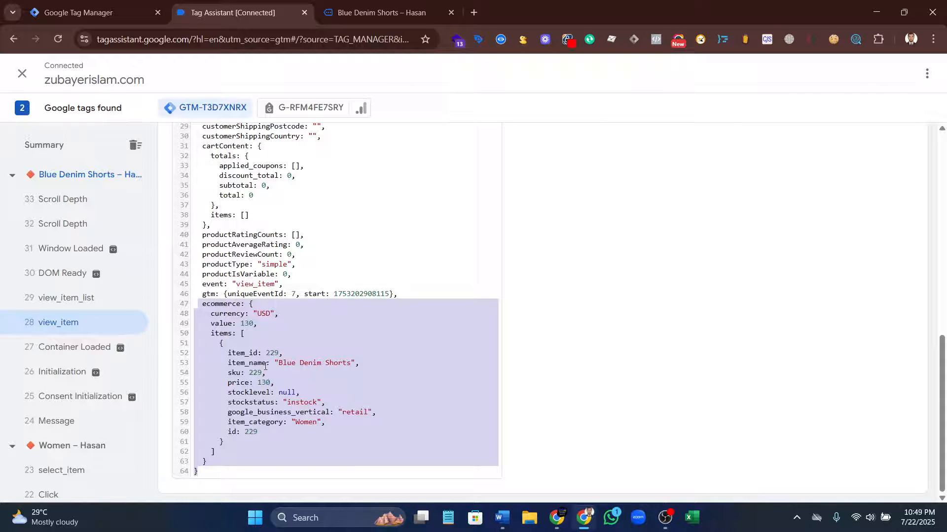
{"action": "left_click_drag", "start_coordinate": [207, 315], "coordinate": [225, 344]}
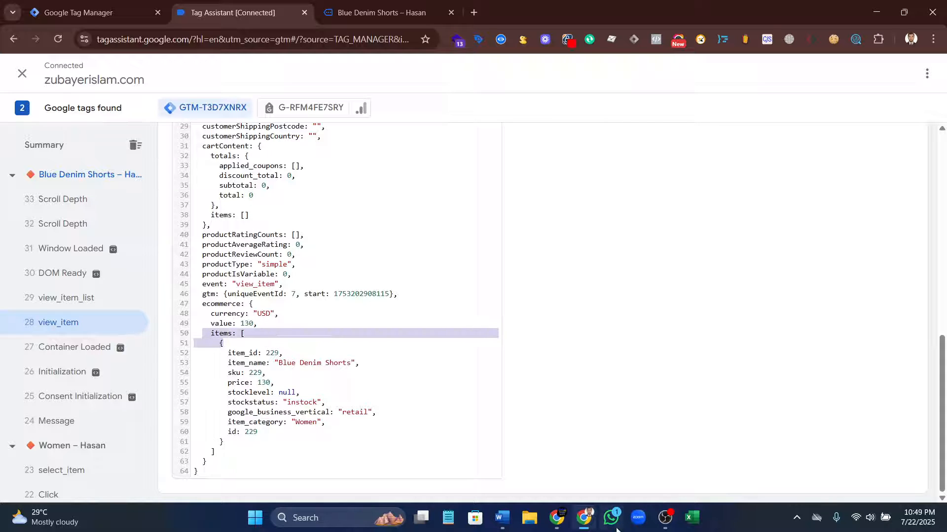
Switch to the Word document and check the parameters listed for the view_item event
{"action": "left_click", "coordinate": [502, 519]}
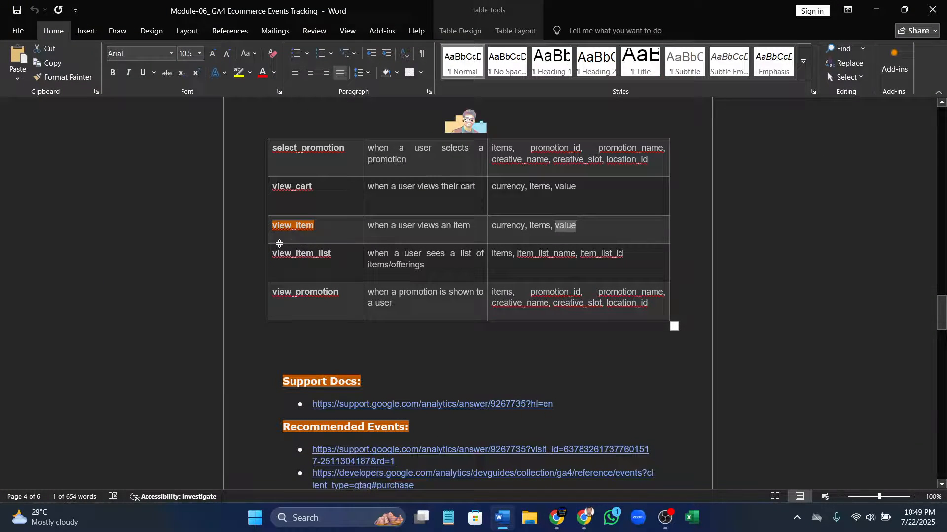
{"action": "left_click", "coordinate": [360, 229]}
{"action": "left_click", "coordinate": [486, 225]}
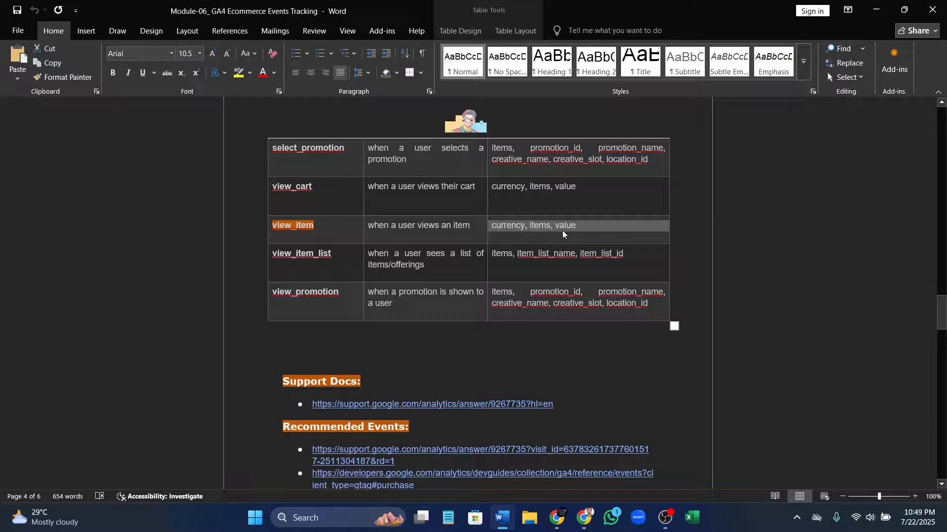
{"action": "left_click", "coordinate": [584, 518]}
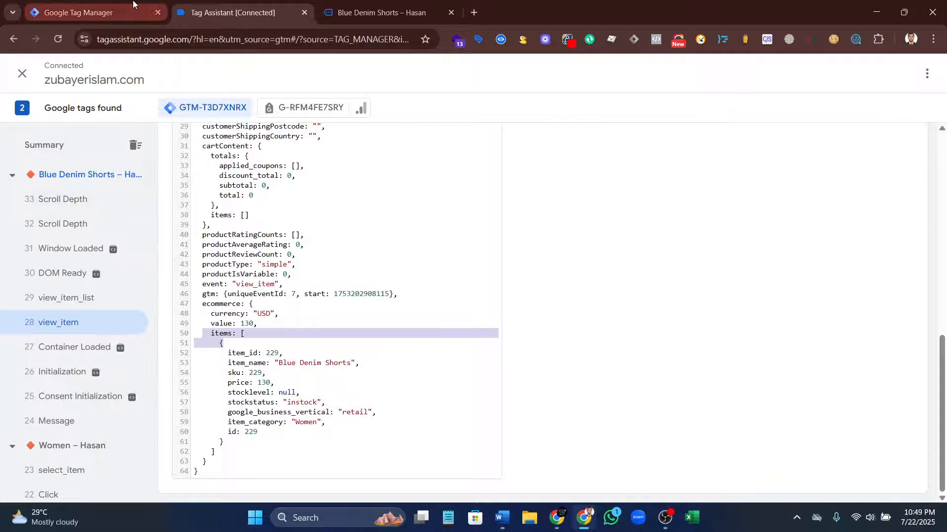
In Tag Manager, create a new user-defined variable of type Data Layer Variable
{"action": "left_click", "coordinate": [94, 12]}
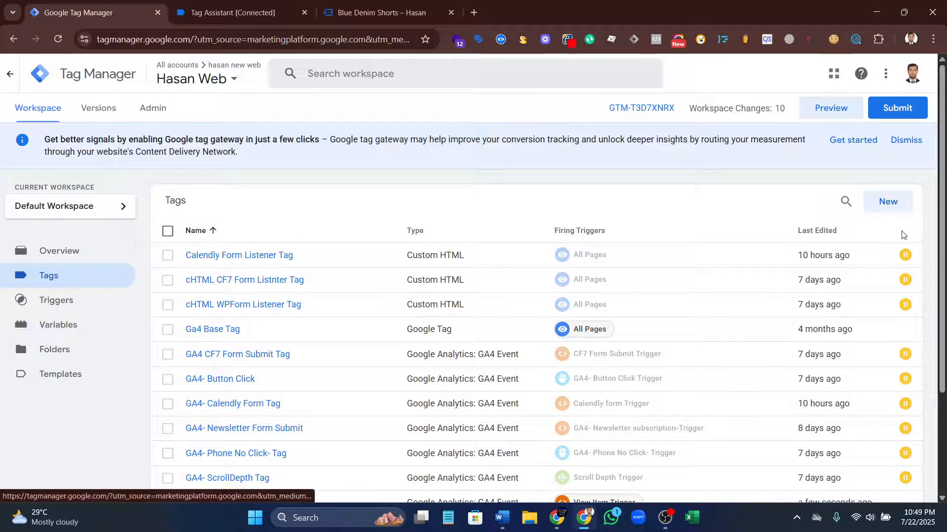
{"action": "left_click", "coordinate": [57, 327]}
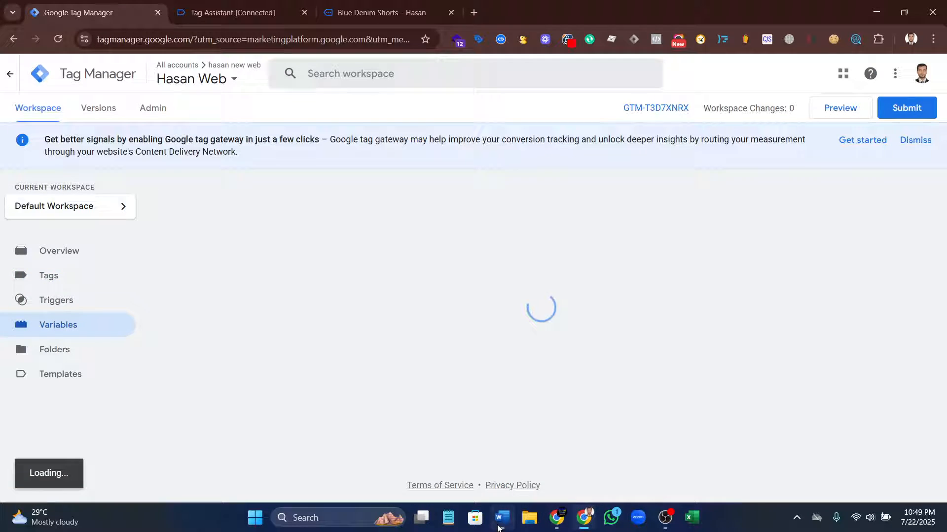
{"action": "left_click", "coordinate": [499, 523]}
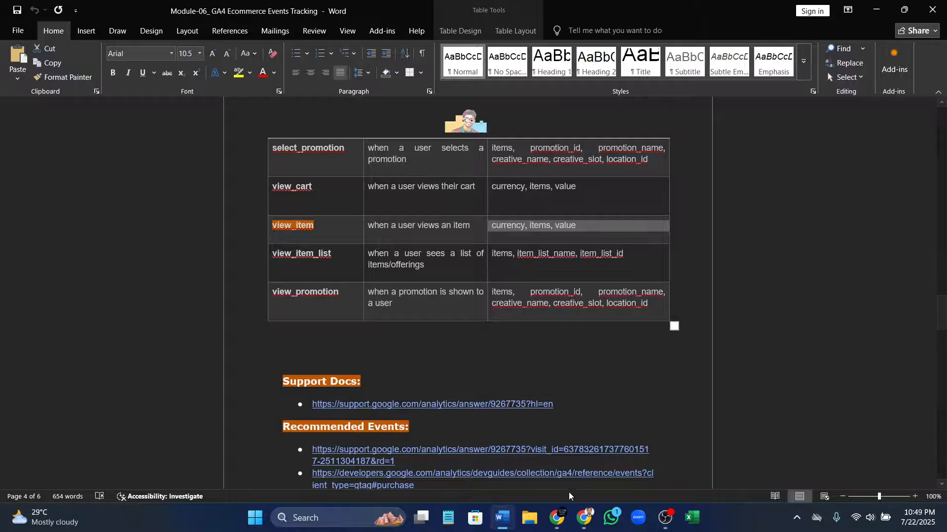
{"action": "left_click", "coordinate": [588, 528]}
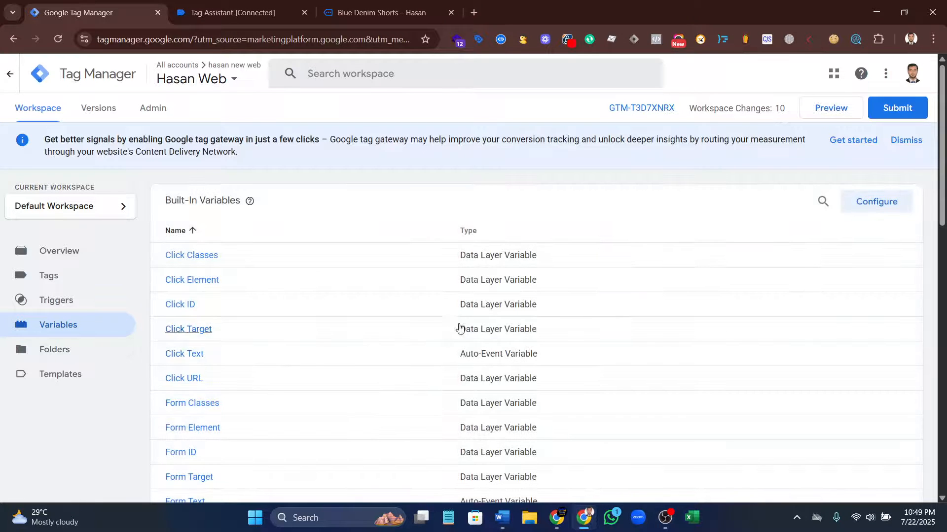
{"action": "scroll", "coordinate": [458, 327], "scroll_direction": "down", "scroll_amount": 8}
{"action": "scroll", "coordinate": [562, 318], "scroll_direction": "down", "scroll_amount": 6}
{"action": "left_click", "coordinate": [881, 194]}
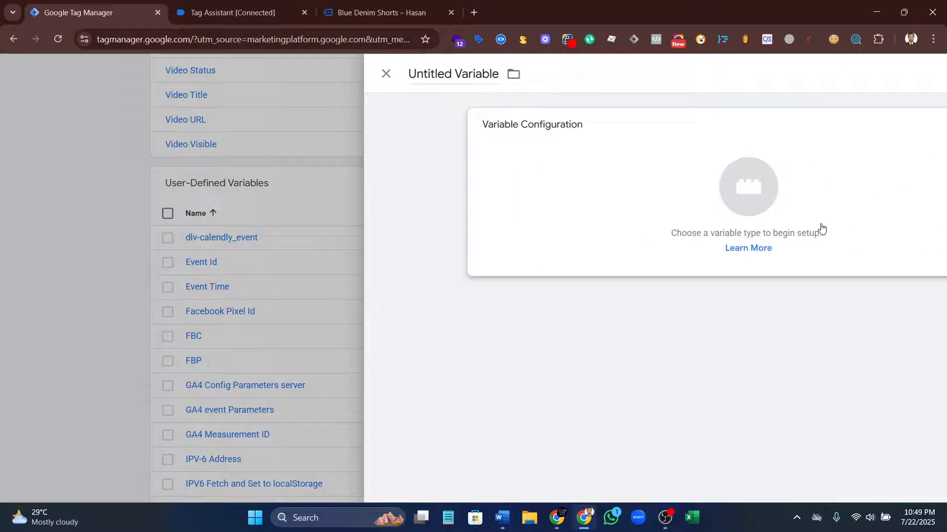
{"action": "left_click", "coordinate": [565, 194]}
{"action": "scroll", "coordinate": [641, 276], "scroll_direction": "down", "scroll_amount": 4}
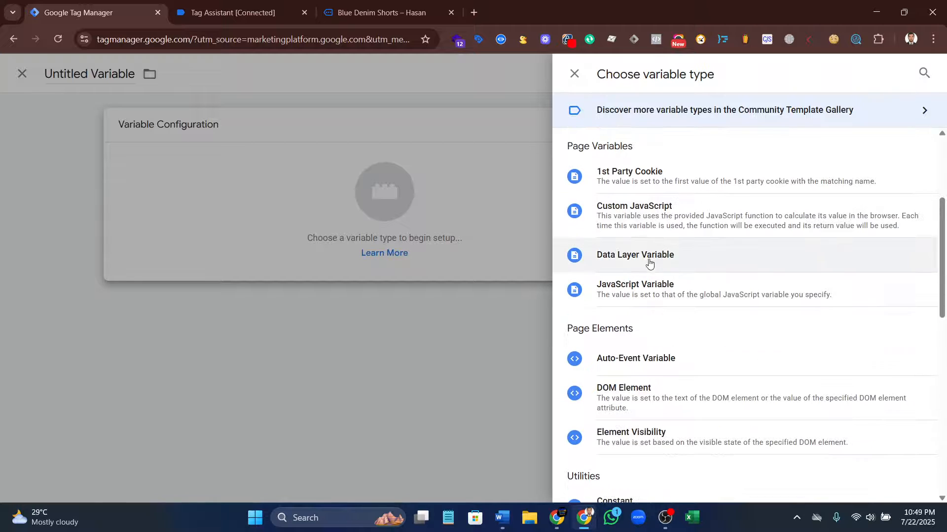
{"action": "left_click", "coordinate": [639, 259]}
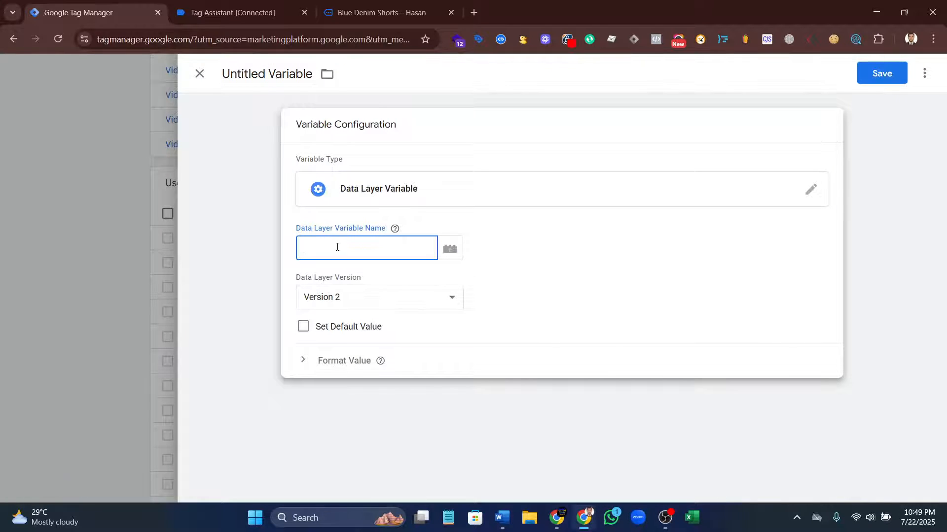
Examine how currency, value and items are nested under ecommerce in the view_item data layer in Tag Assistant
{"action": "left_click", "coordinate": [353, 7]}
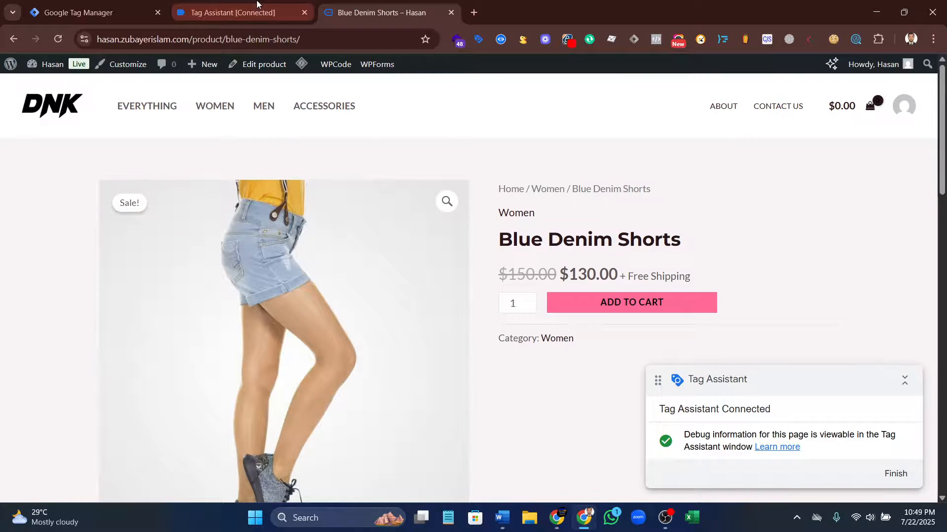
{"action": "left_click", "coordinate": [232, 12]}
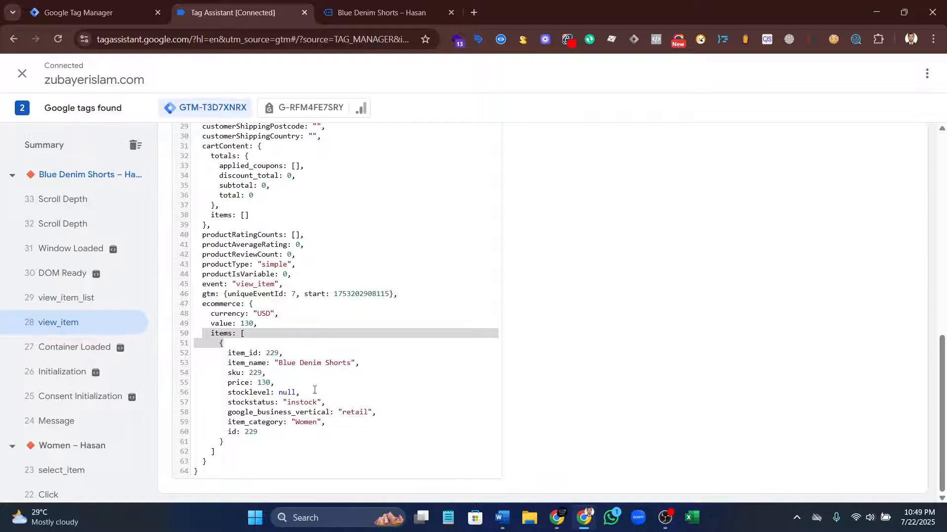
{"action": "scroll", "coordinate": [242, 364], "scroll_direction": "up", "scroll_amount": 2}
{"action": "left_click", "coordinate": [232, 375]}
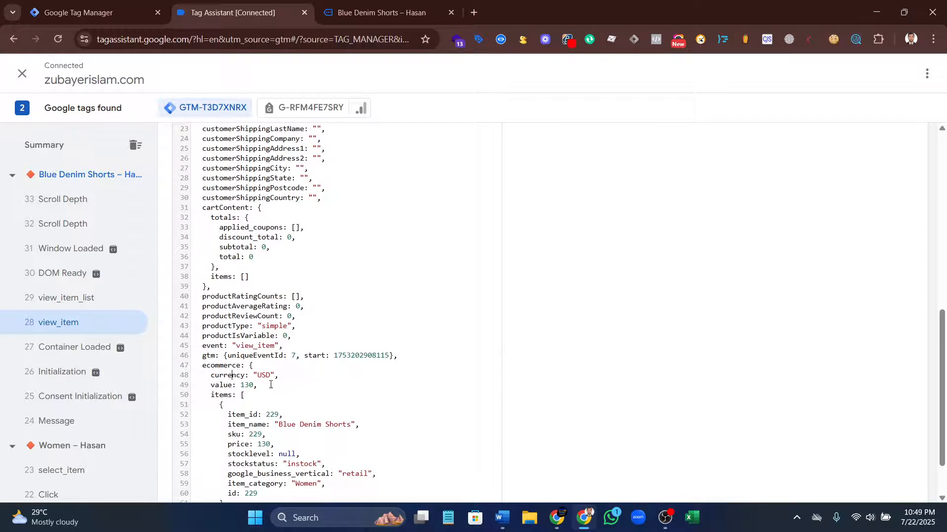
{"action": "left_click", "coordinate": [86, 12]}
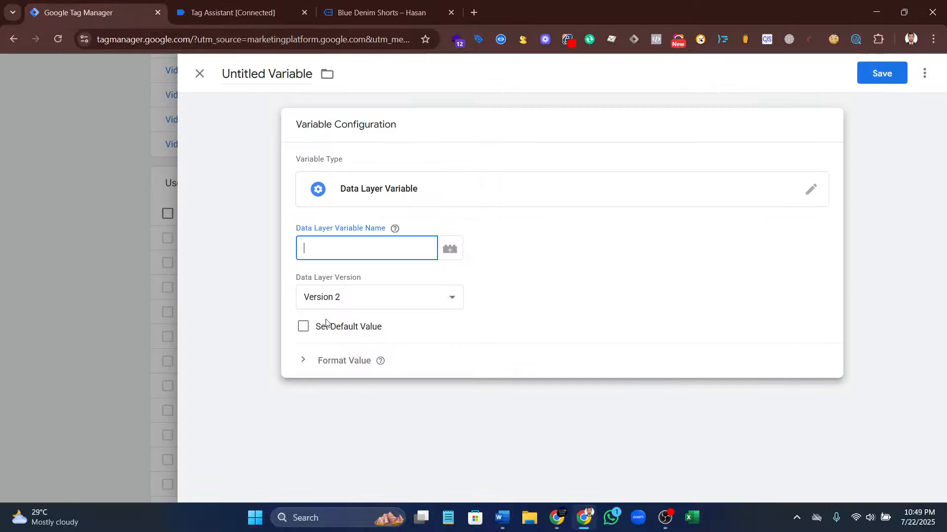
{"action": "left_click", "coordinate": [206, 10]}
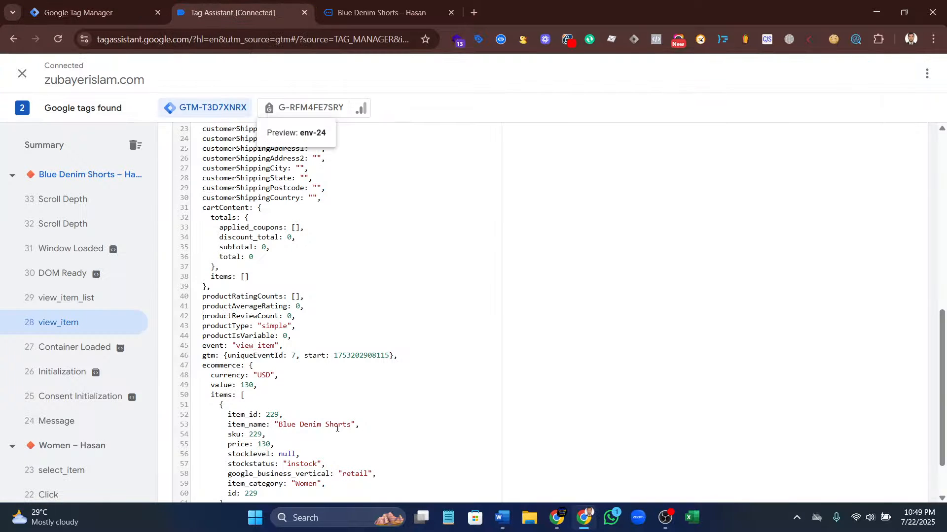
{"action": "scroll", "coordinate": [299, 359], "scroll_direction": "down", "scroll_amount": 2}
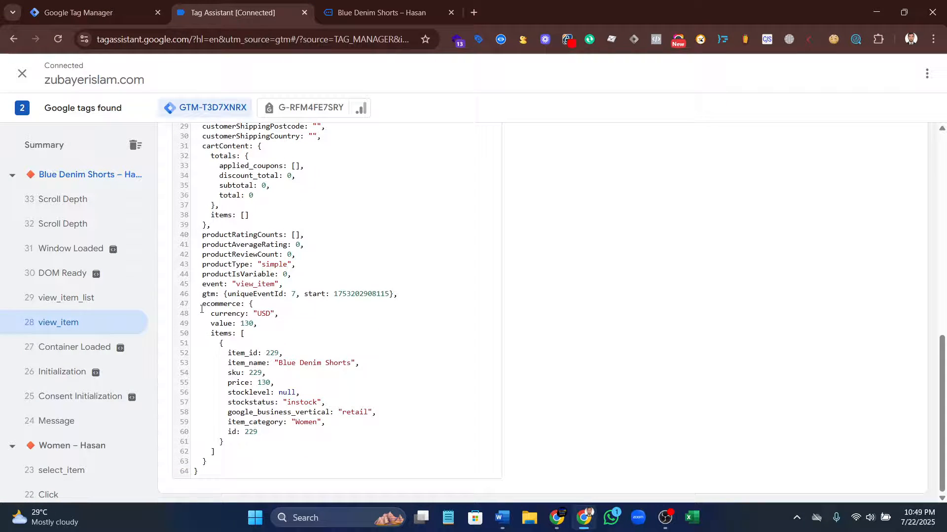
{"action": "left_click_drag", "start_coordinate": [202, 306], "coordinate": [310, 452]}
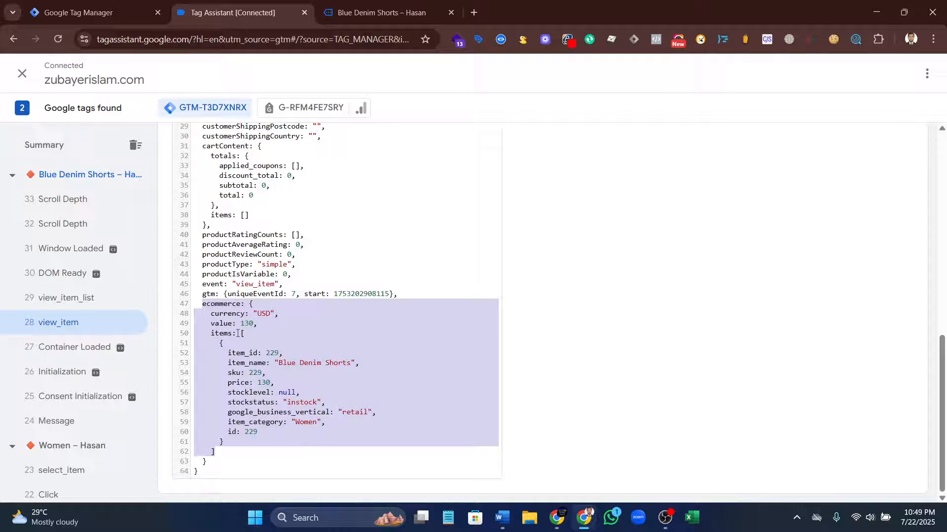
{"action": "left_click", "coordinate": [202, 302]}
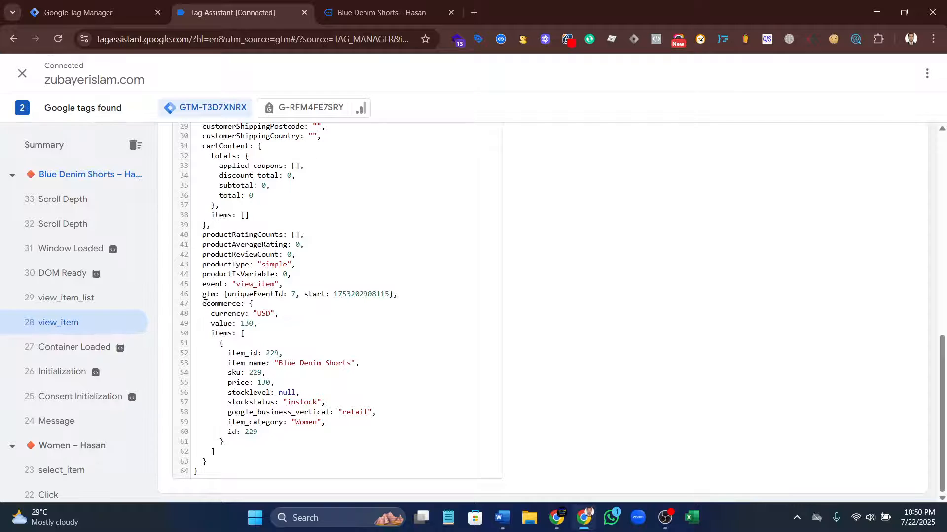
Copy the ecommerce and currency keys from Tag Assistant's data layer to set Tag Manager's Data Layer Variable Name to ecommerce.currency
{"action": "left_click_drag", "start_coordinate": [203, 304], "coordinate": [240, 307]}
{"action": "key", "text": "ctrl+c"}
{"action": "left_click", "coordinate": [113, 12]}
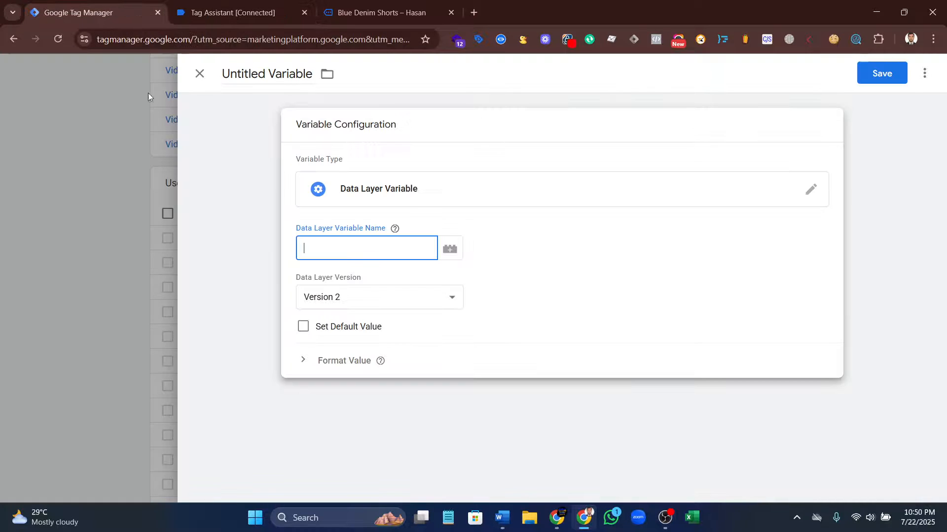
{"action": "key", "text": "ctrl+v"}
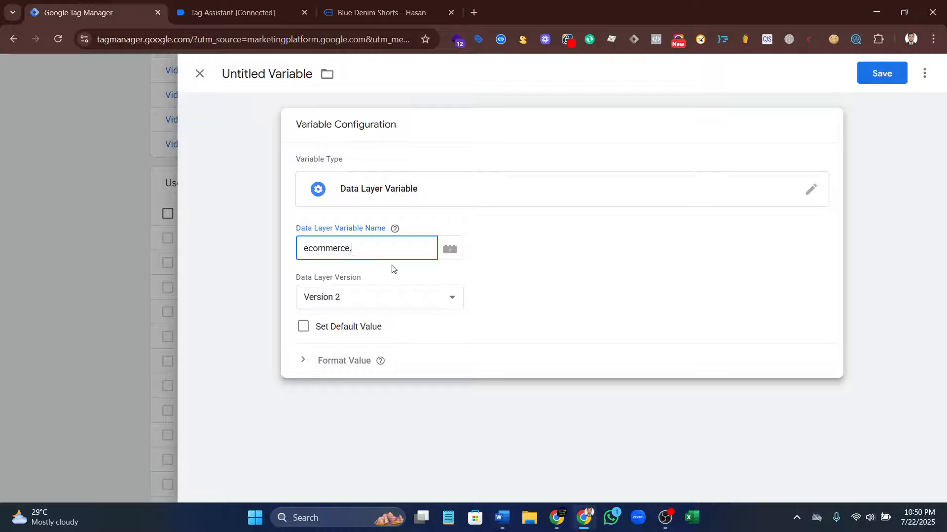
{"action": "left_click", "coordinate": [288, 12]}
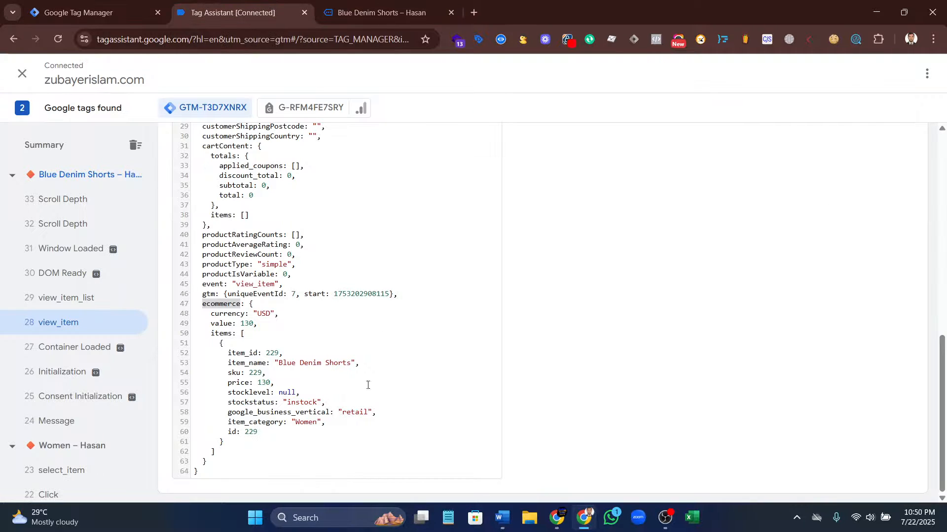
{"action": "left_click_drag", "start_coordinate": [213, 314], "coordinate": [246, 312]}
{"action": "key", "text": "ctrl+c"}
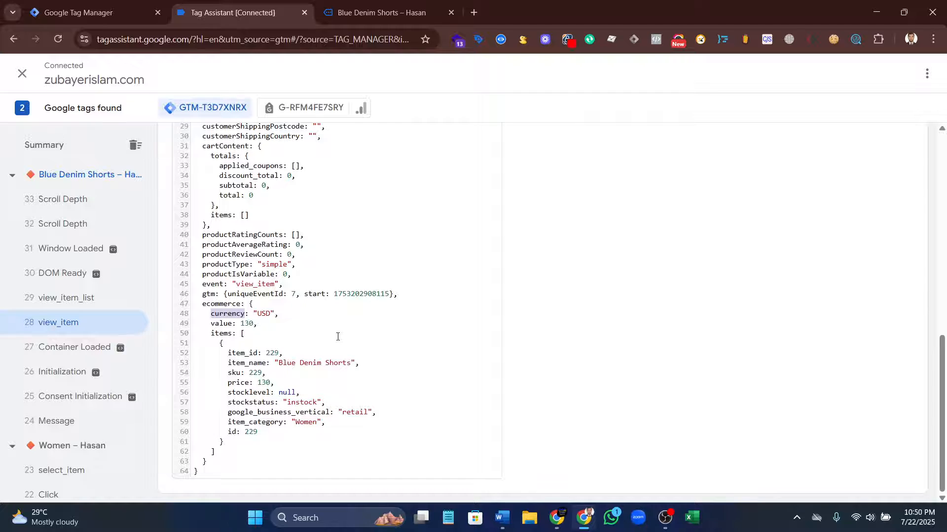
{"action": "left_click", "coordinate": [99, 12]}
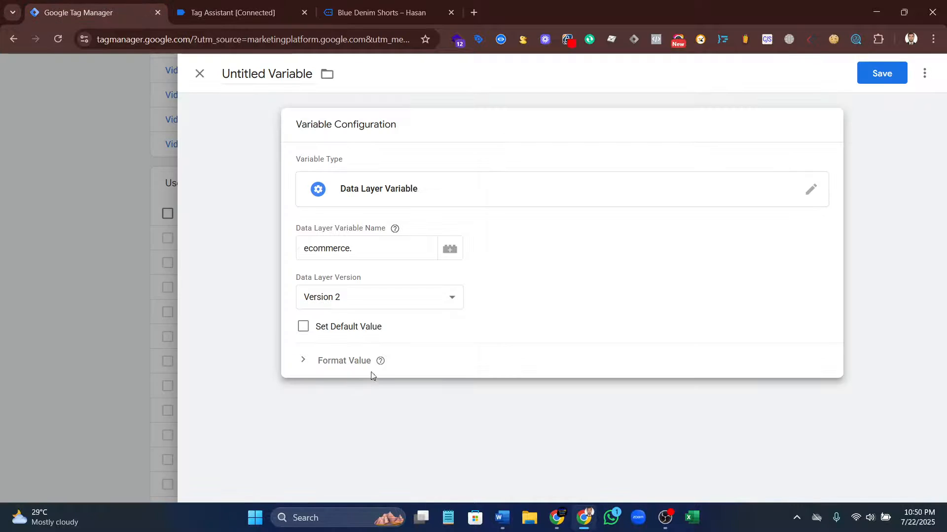
{"action": "left_click", "coordinate": [368, 248]}
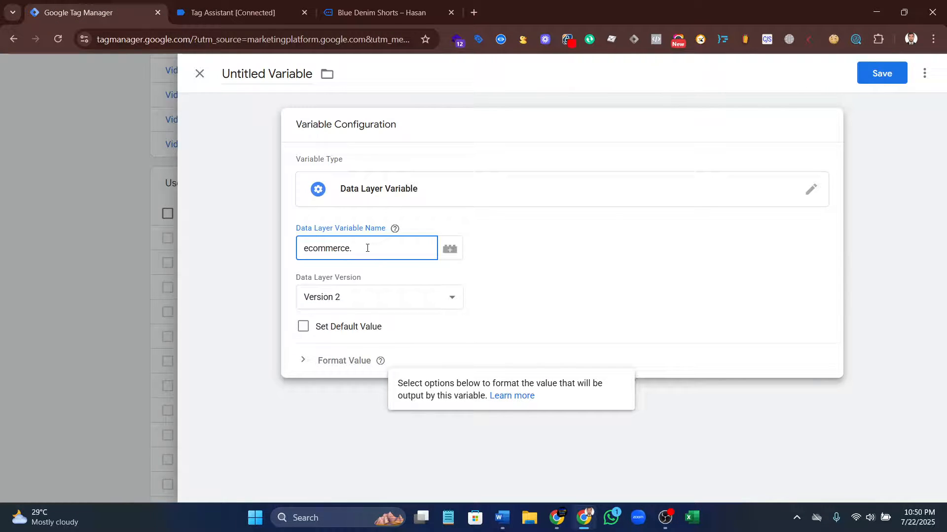
{"action": "key", "text": "ctrl+v"}
Name the variable "dlv- Currency Variable" and save it
{"action": "left_click_drag", "start_coordinate": [265, 73], "coordinate": [221, 74]}
{"action": "type", "text": "dlv-"}
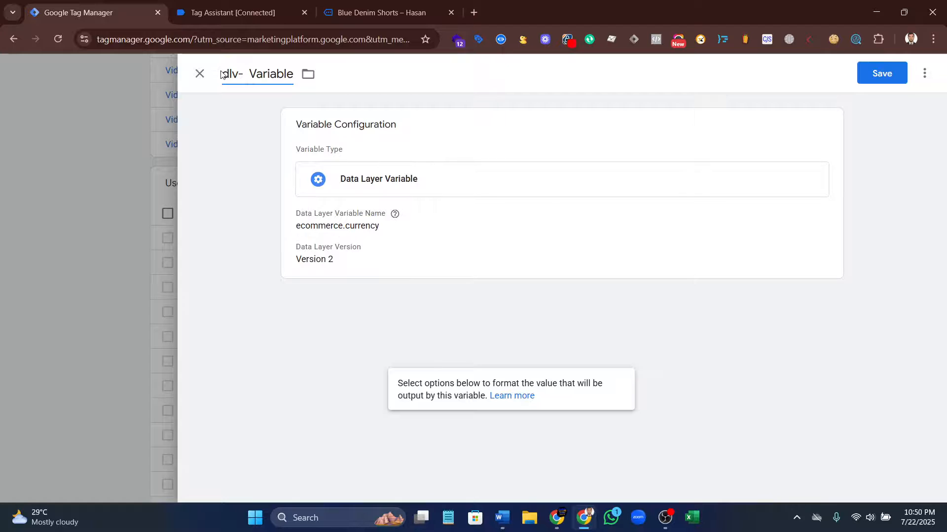
{"action": "type", "text": " Curre"}
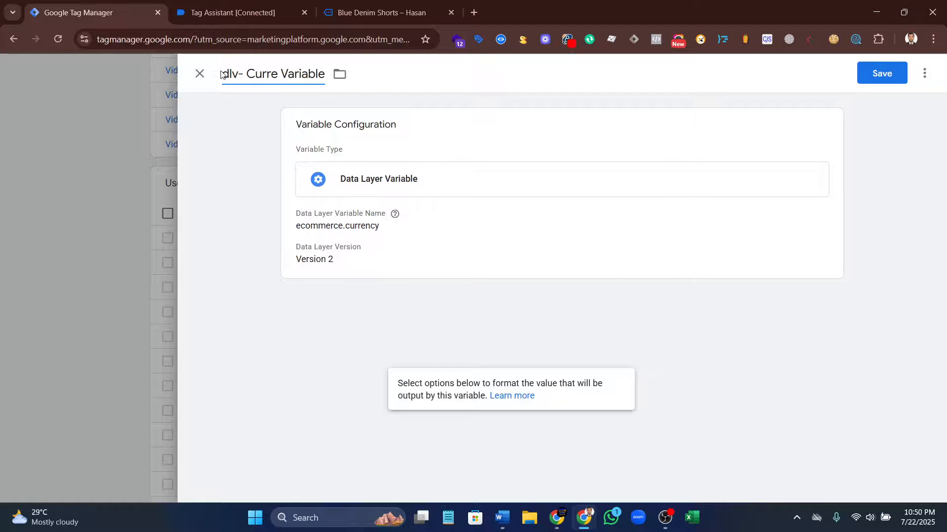
{"action": "type", "text": "nct"}
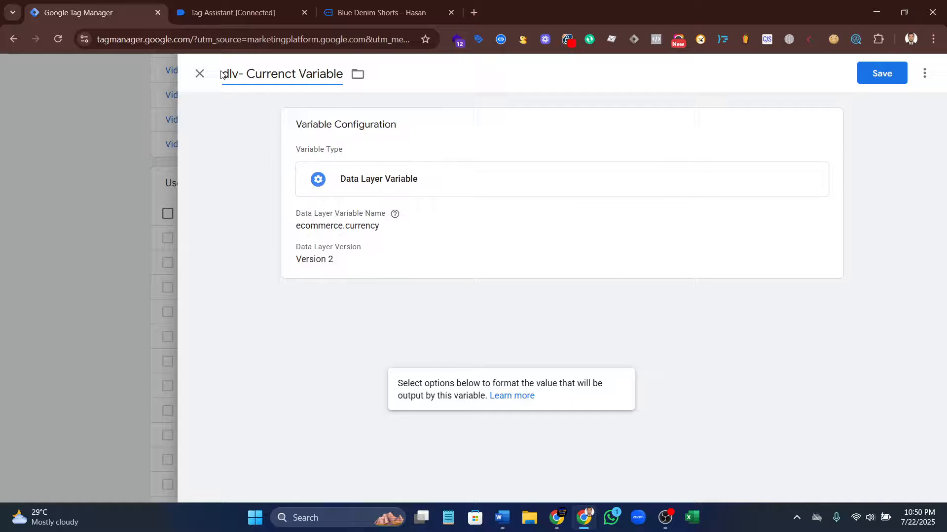
{"action": "key", "text": "BackSpace"}
{"action": "type", "text": "y"}
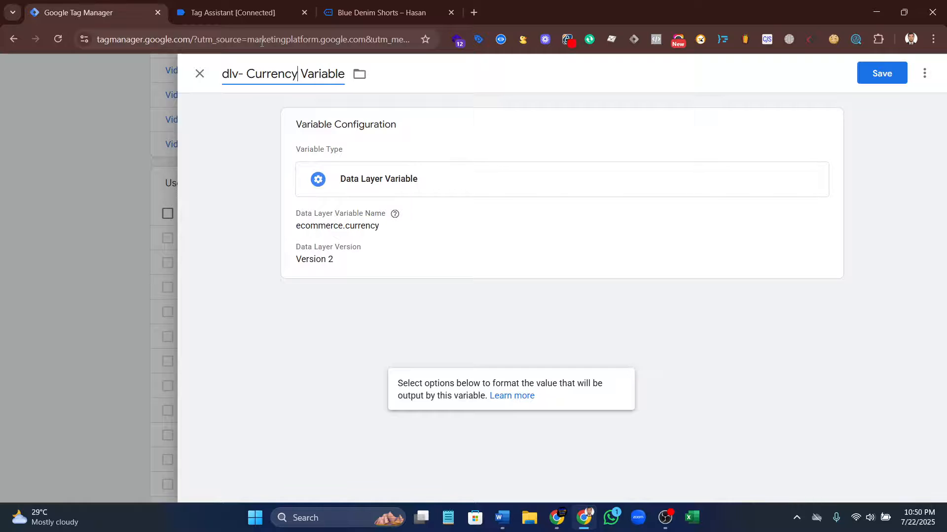
{"action": "left_click", "coordinate": [868, 76]}
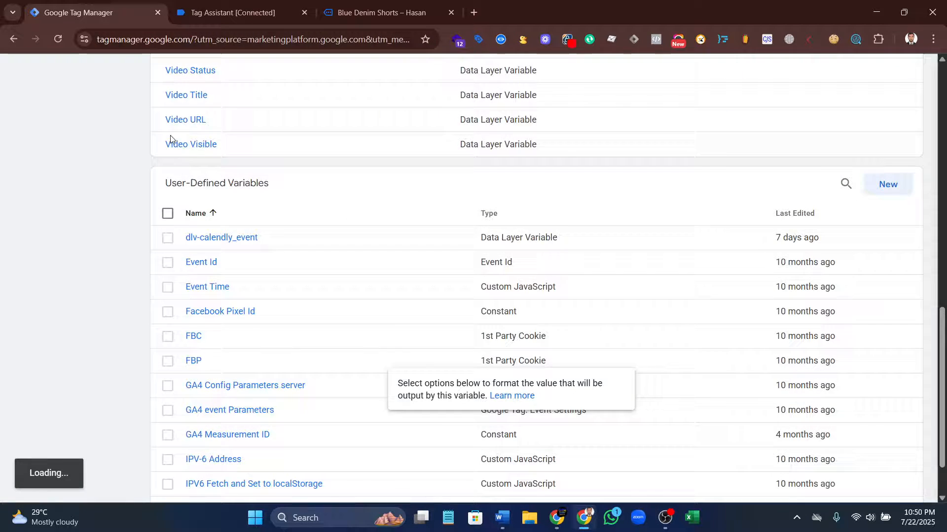
Create another user-defined Data Layer Variable and begin its Data Layer Variable Name with "ecommerce.", copying the key from Tag Assistant
{"action": "left_click", "coordinate": [885, 186]}
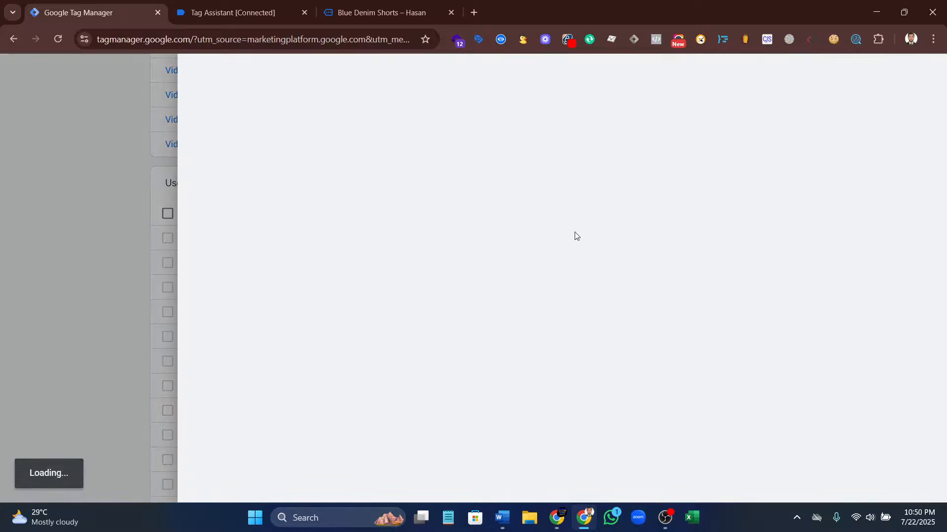
{"action": "left_click", "coordinate": [536, 206]}
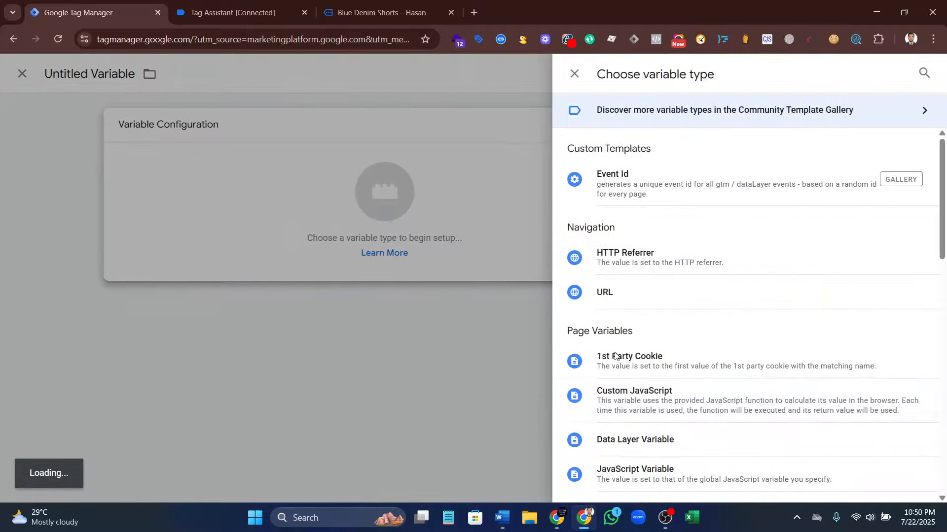
{"action": "left_click", "coordinate": [643, 443]}
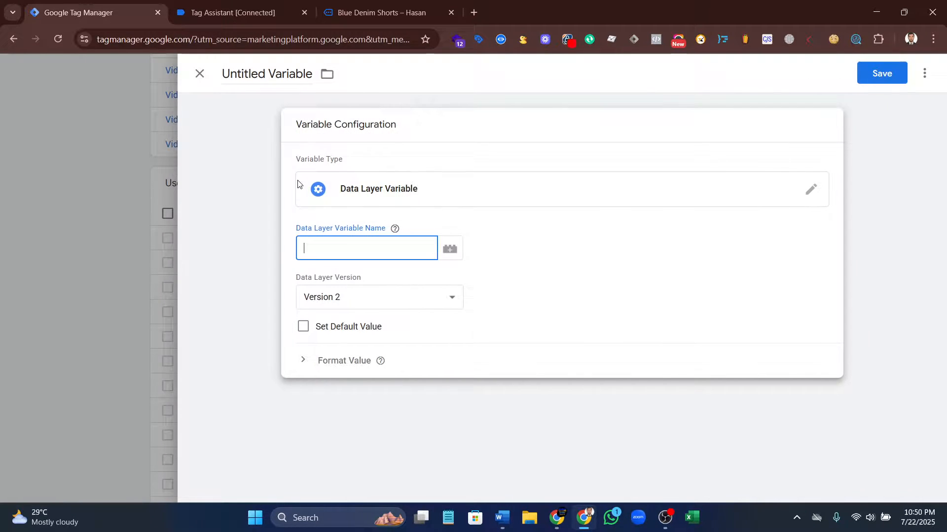
{"action": "left_click", "coordinate": [228, 13]}
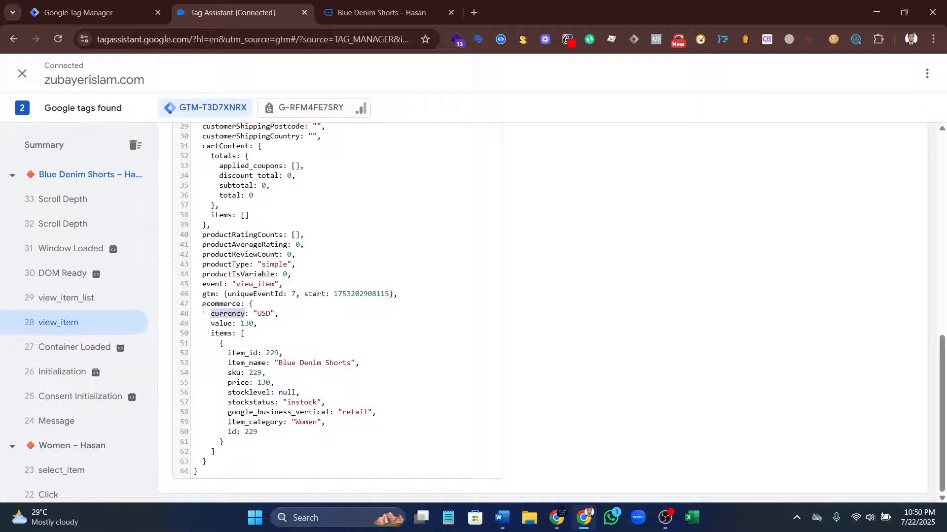
{"action": "left_click_drag", "start_coordinate": [203, 304], "coordinate": [240, 306]}
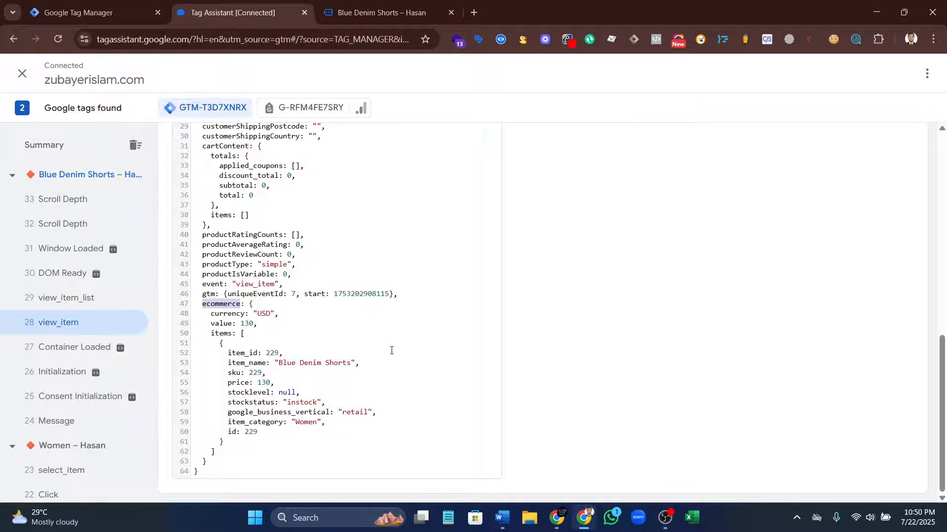
{"action": "key", "text": "ctrl+c"}
{"action": "left_click", "coordinate": [93, 13]}
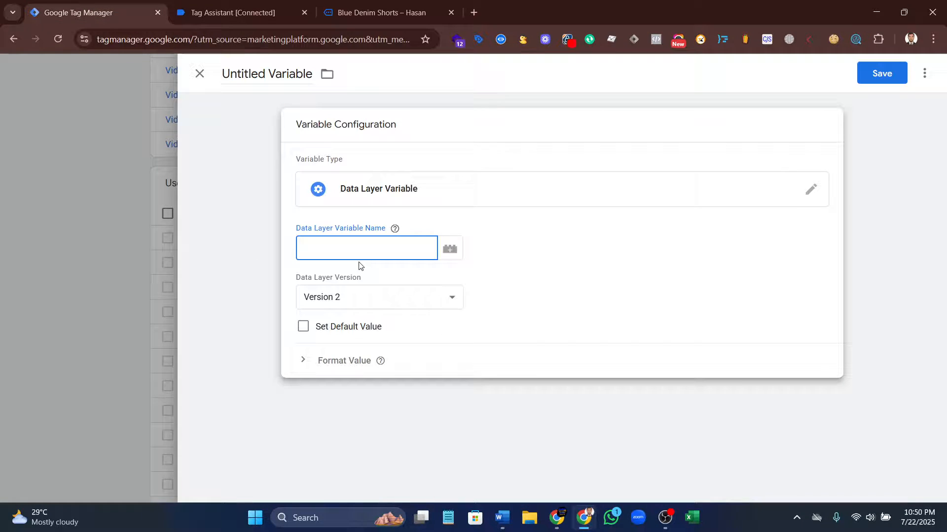
{"action": "key", "text": "ctrl+v"}
{"action": "type", "text": "."}
Copy the value key from Tag Assistant's data layer and complete the Data Layer Variable Name as ecommerce.value
{"action": "left_click", "coordinate": [232, 12]}
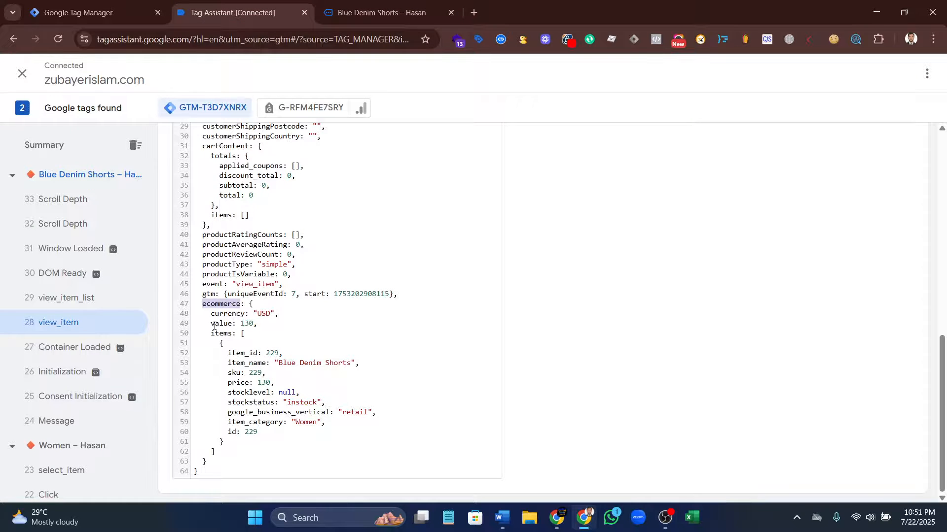
{"action": "left_click_drag", "start_coordinate": [207, 324], "coordinate": [232, 322]}
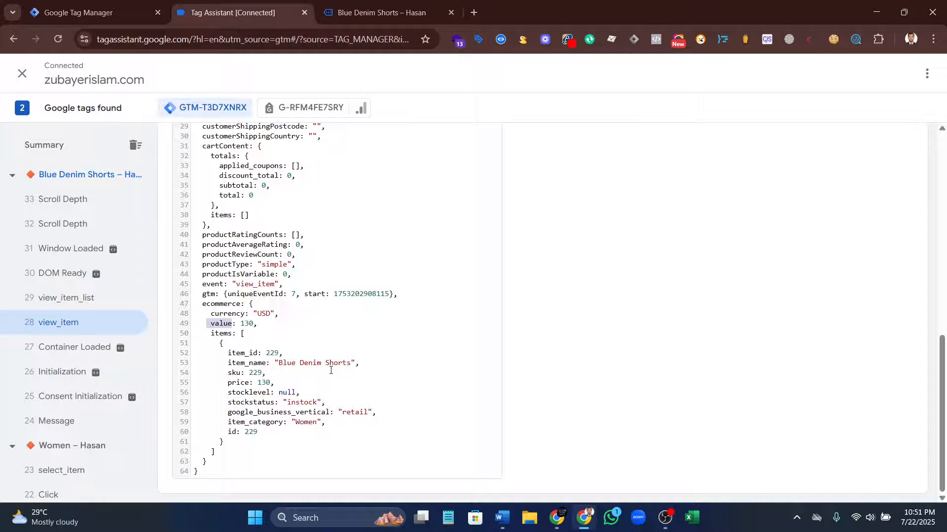
{"action": "key", "text": "ctrl+c"}
{"action": "left_click", "coordinate": [94, 12]}
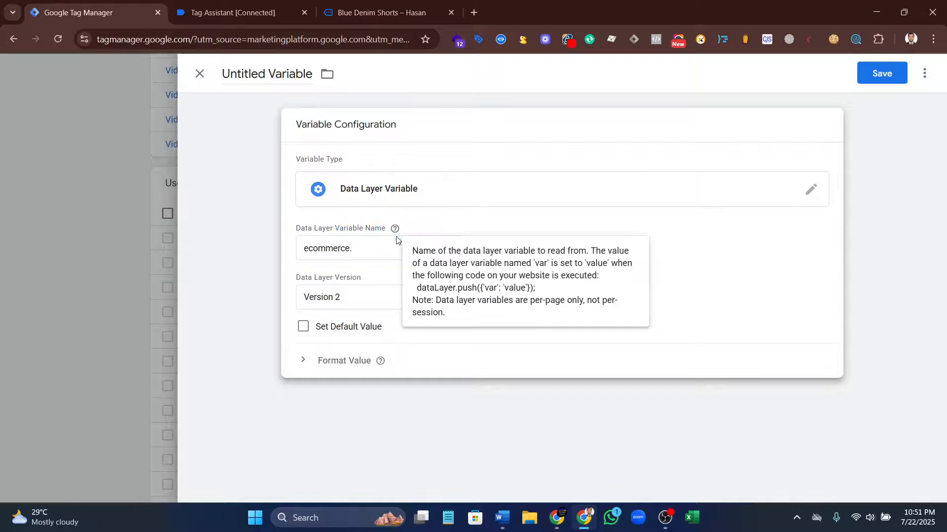
{"action": "left_click", "coordinate": [364, 254]}
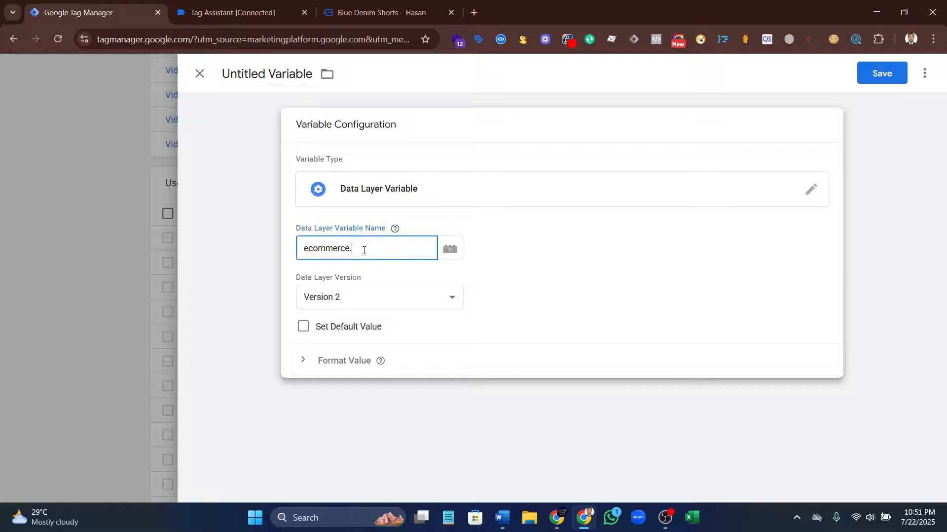
{"action": "key", "text": "ctrl+v"}
{"action": "left_click", "coordinate": [356, 248]}
{"action": "key", "text": "BackSpace"}
Compare the ecommerce.value name with the ecommerce object in the view_item data layer in Tag Assistant
{"action": "left_click_drag", "start_coordinate": [305, 248], "coordinate": [387, 245]}
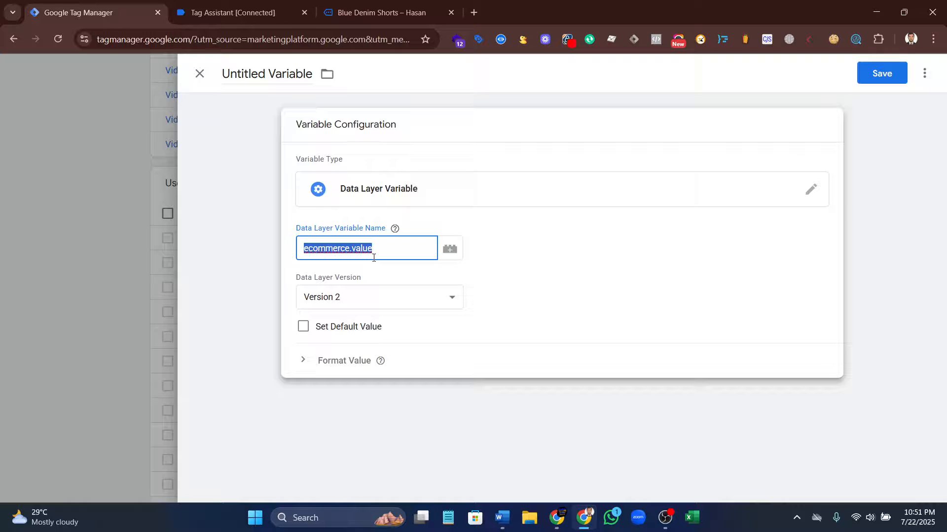
{"action": "left_click", "coordinate": [232, 12]}
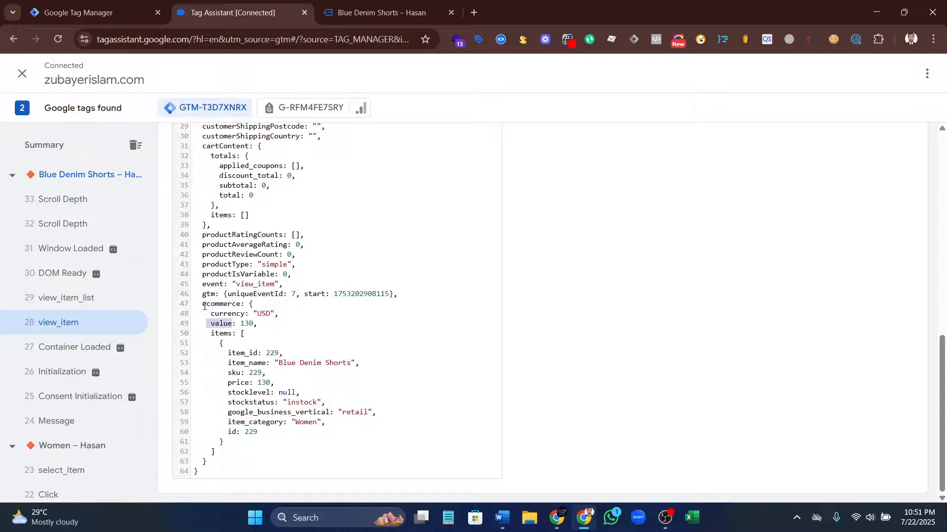
{"action": "left_click_drag", "start_coordinate": [202, 304], "coordinate": [330, 441]}
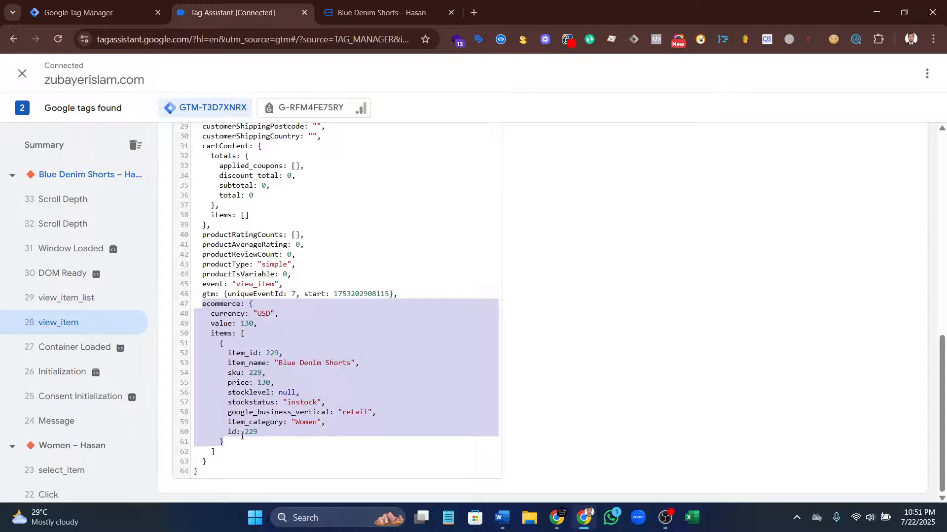
{"action": "key", "text": "ctrl+Page_Up"}
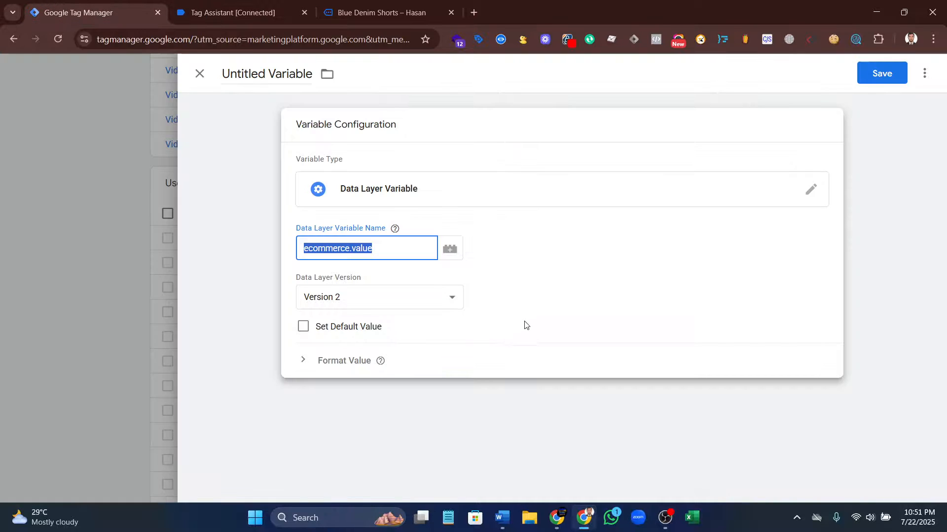
Name the variable "dlv- Value Variable" and save it
{"action": "double_click", "coordinate": [266, 73]}
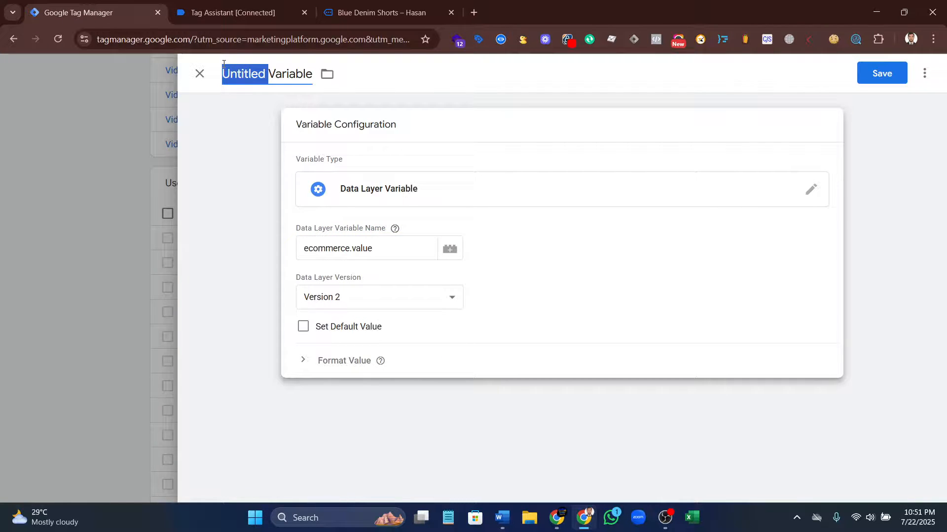
{"action": "type", "text": "dlv"}
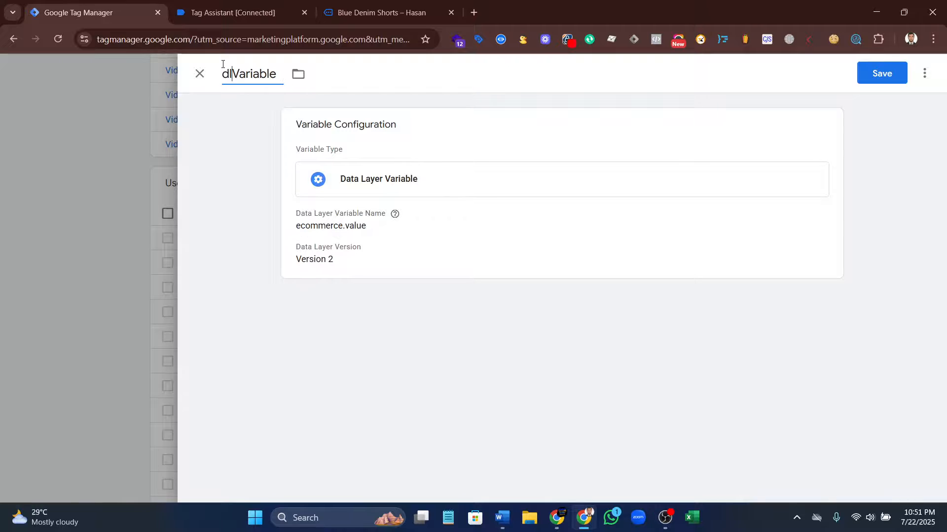
{"action": "type", "text": "-"}
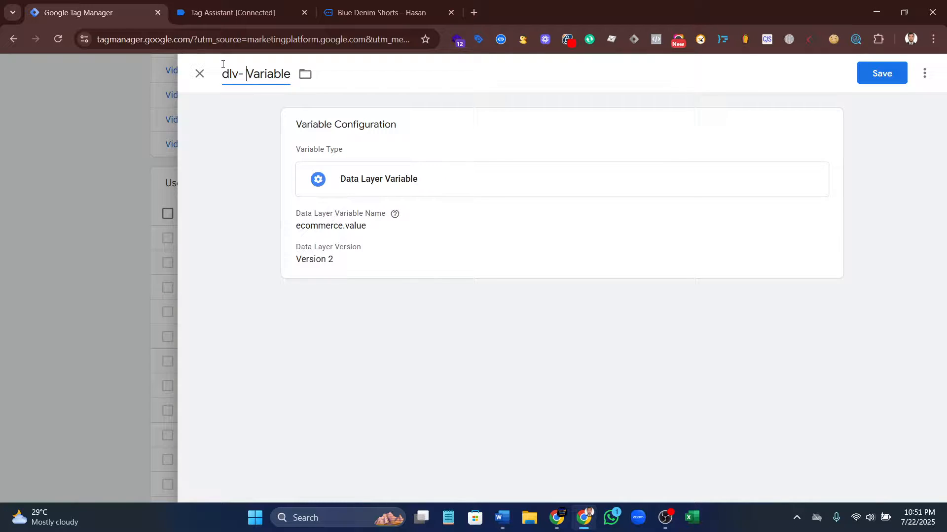
{"action": "type", "text": " Va"}
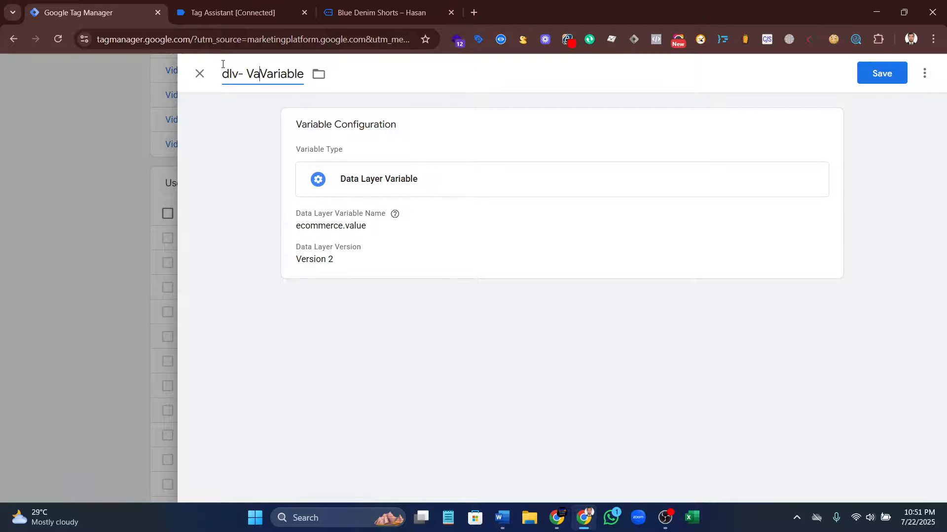
{"action": "type", "text": "k"}
{"action": "key", "text": "BackSpace"}
{"action": "type", "text": "lue"}
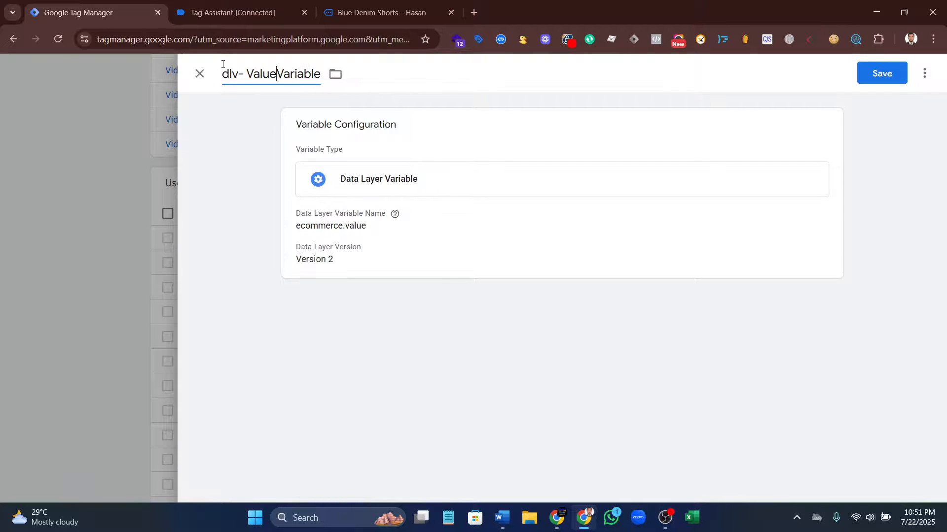
{"action": "left_click", "coordinate": [880, 74]}
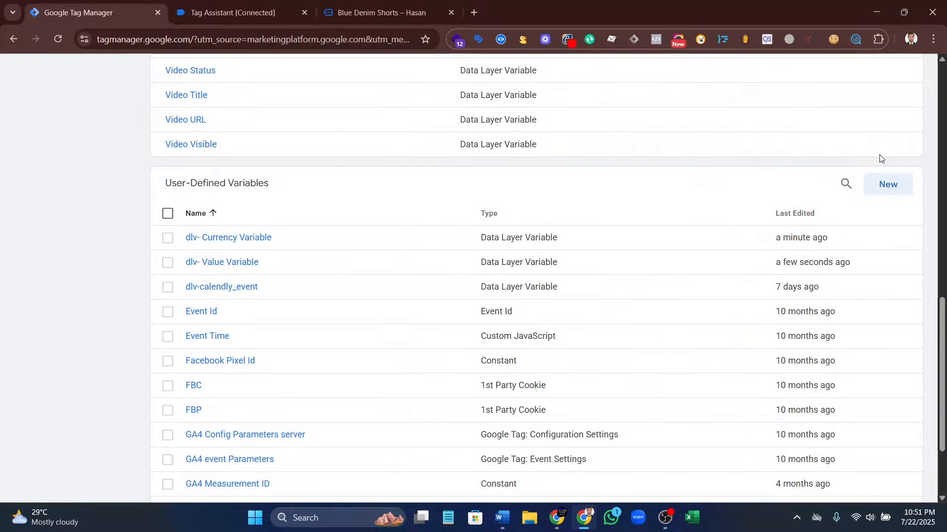
Start a new user-defined variable of the Data Layer Variable type
{"action": "left_click", "coordinate": [887, 184]}
{"action": "left_click", "coordinate": [586, 199]}
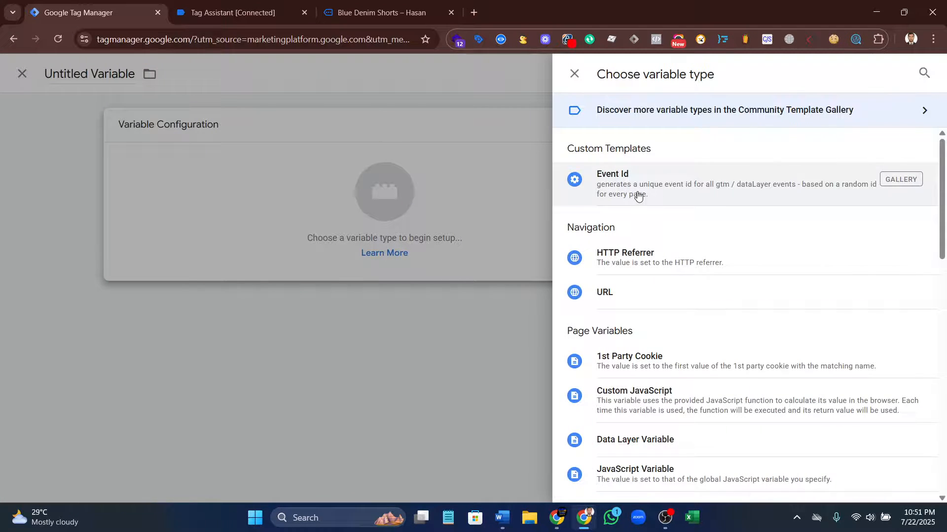
{"action": "left_click", "coordinate": [638, 440]}
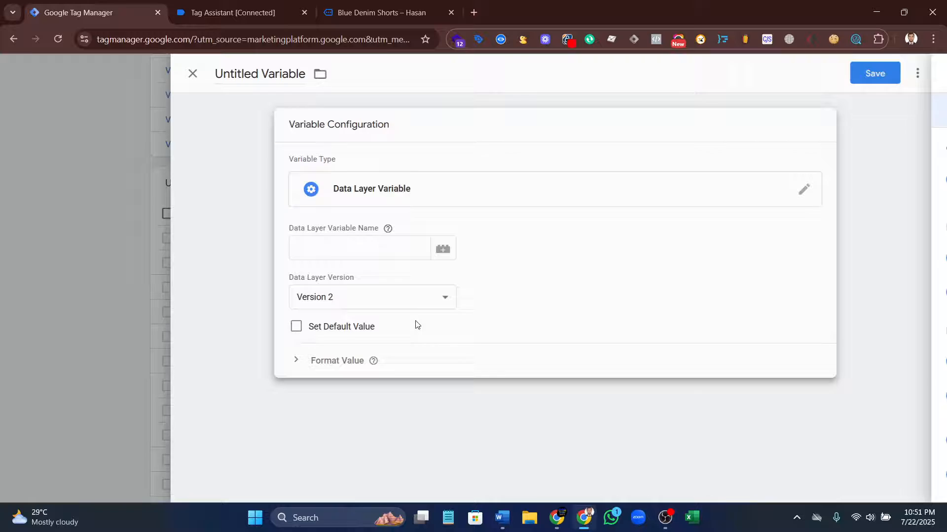
{"action": "left_click", "coordinate": [328, 252]}
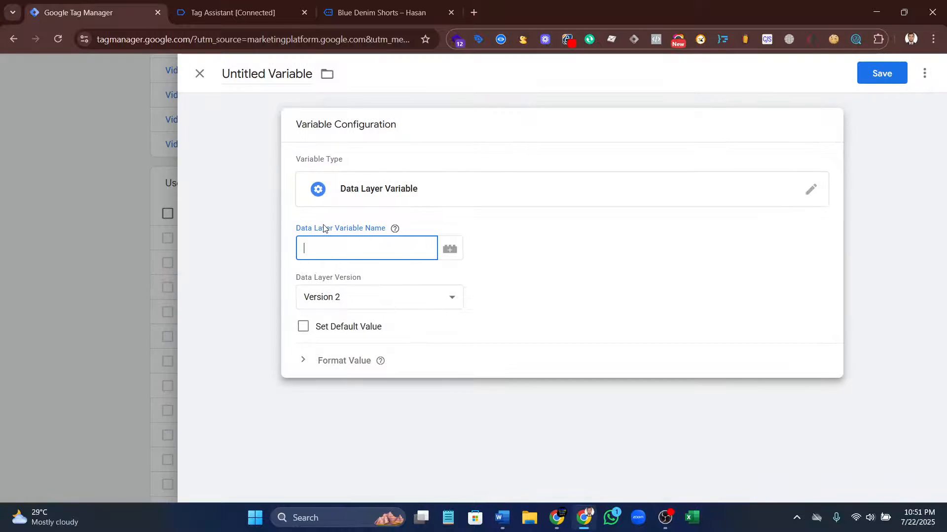
Copy the ecommerce key from the view_item data layer in Tag Assistant and begin the Data Layer Variable Name with "ecommerce."
{"action": "left_click", "coordinate": [200, 5]}
{"action": "left_click", "coordinate": [225, 312]}
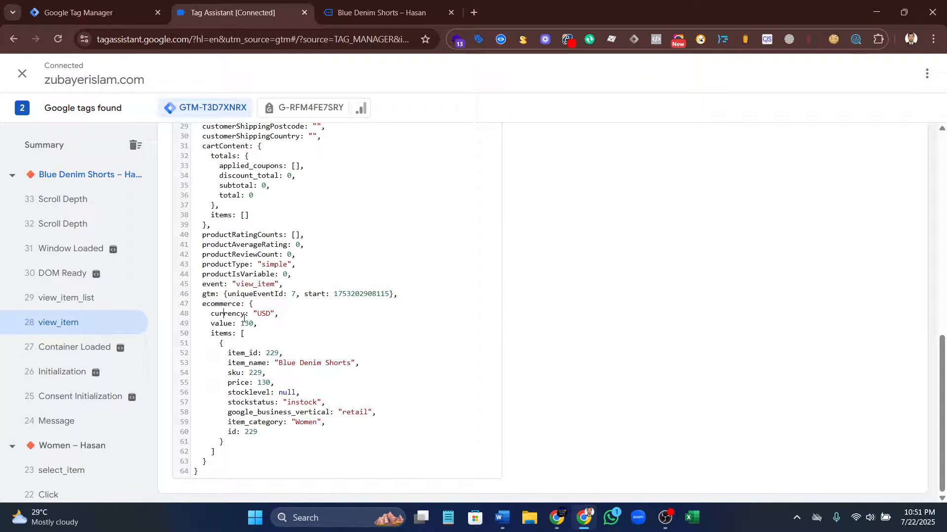
{"action": "left_click_drag", "start_coordinate": [198, 305], "coordinate": [240, 302]}
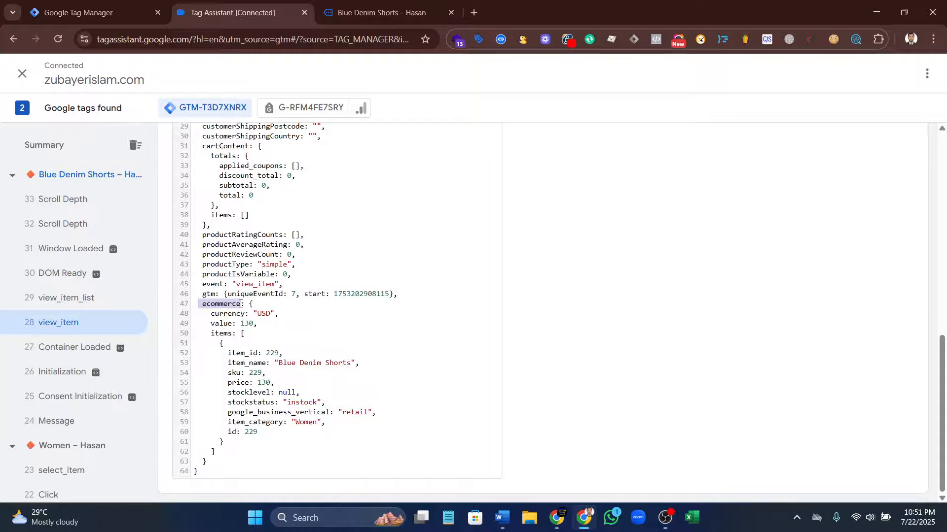
{"action": "left_click", "coordinate": [125, 16]}
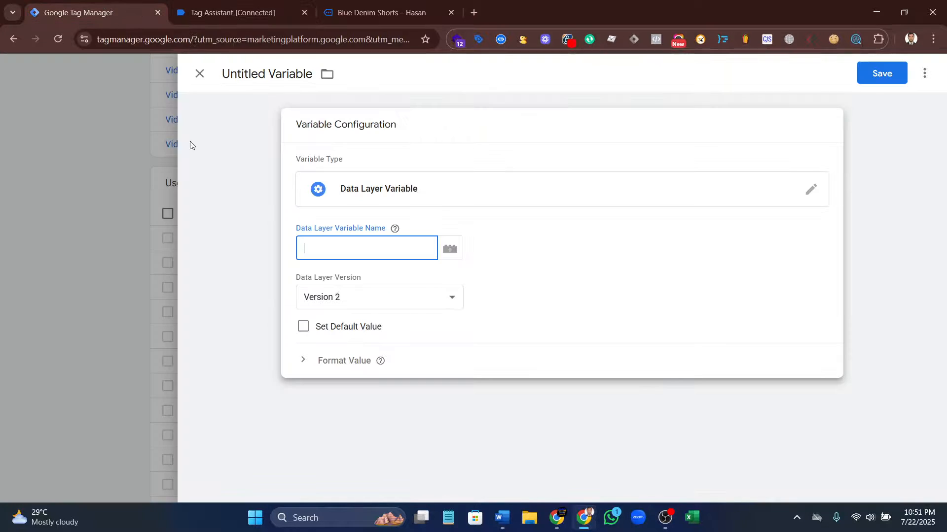
{"action": "key", "text": "ctrl+v"}
{"action": "key", "text": "BackSpace"}
{"action": "left_click", "coordinate": [367, 248]}
Copy the items key from Tag Assistant's data layer and complete the Data Layer Variable Name as ecommerce.items
{"action": "left_click", "coordinate": [226, 9]}
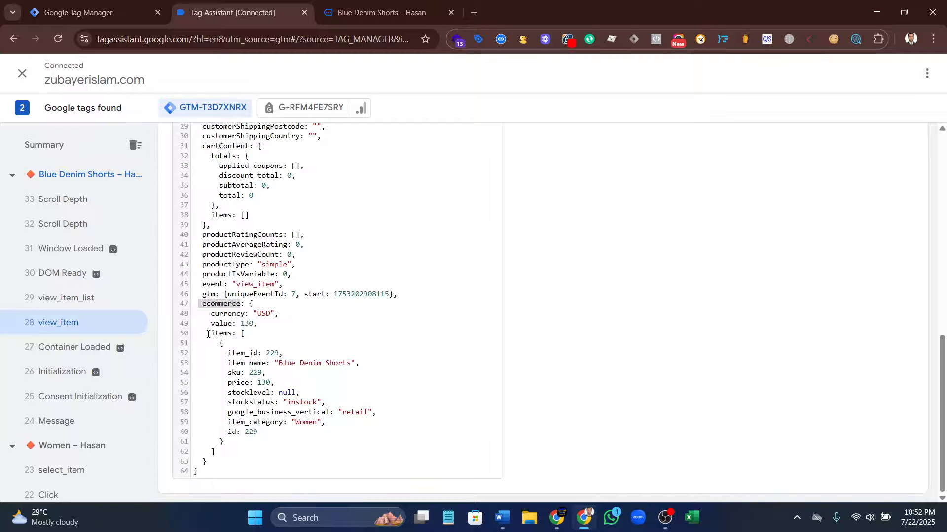
{"action": "left_click_drag", "start_coordinate": [211, 334], "coordinate": [232, 334]}
{"action": "key", "text": "ctrl+c"}
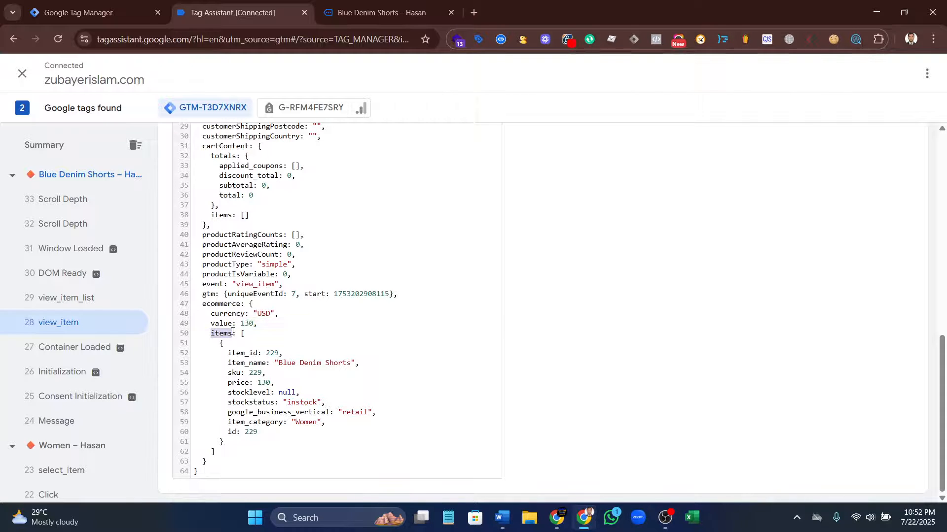
{"action": "left_click", "coordinate": [48, 4]}
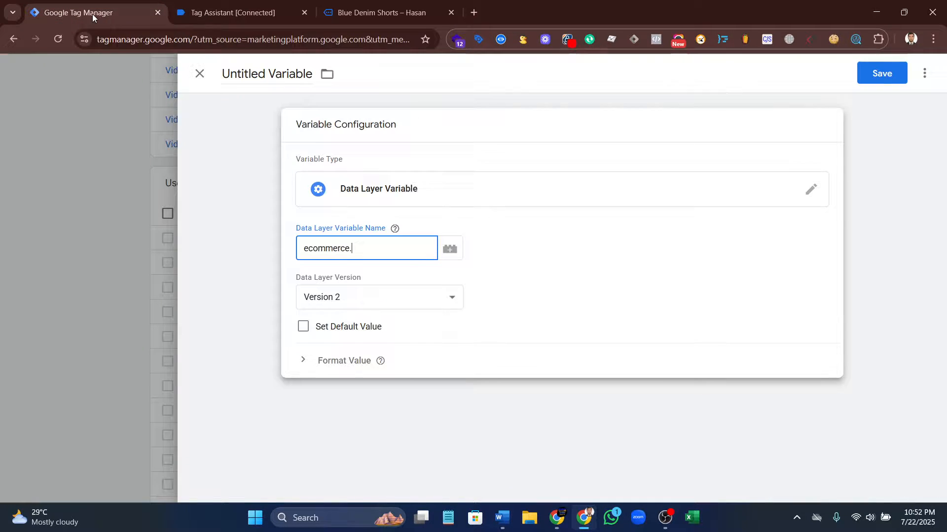
{"action": "type", "text": "."}
{"action": "key", "text": "ctrl+v"}
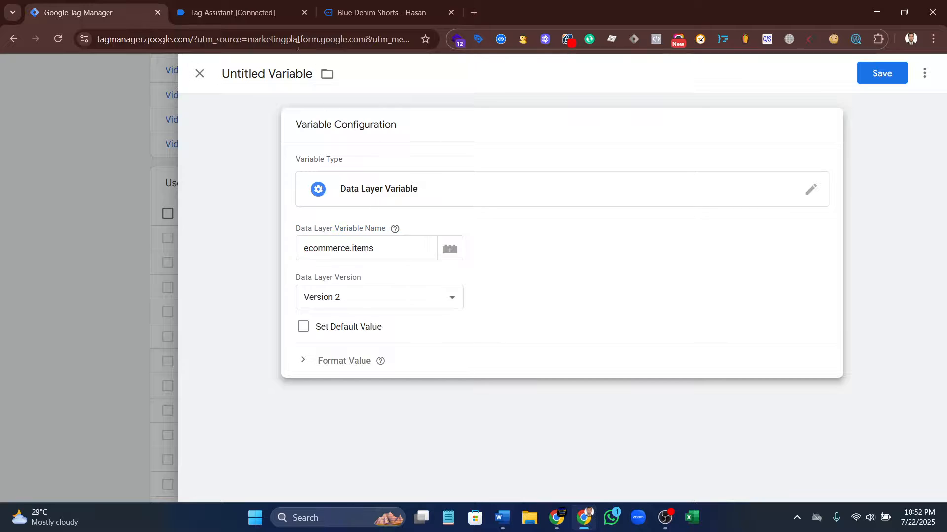
Name the variable "dlv-Items Variable" and save it
{"action": "double_click", "coordinate": [221, 72]}
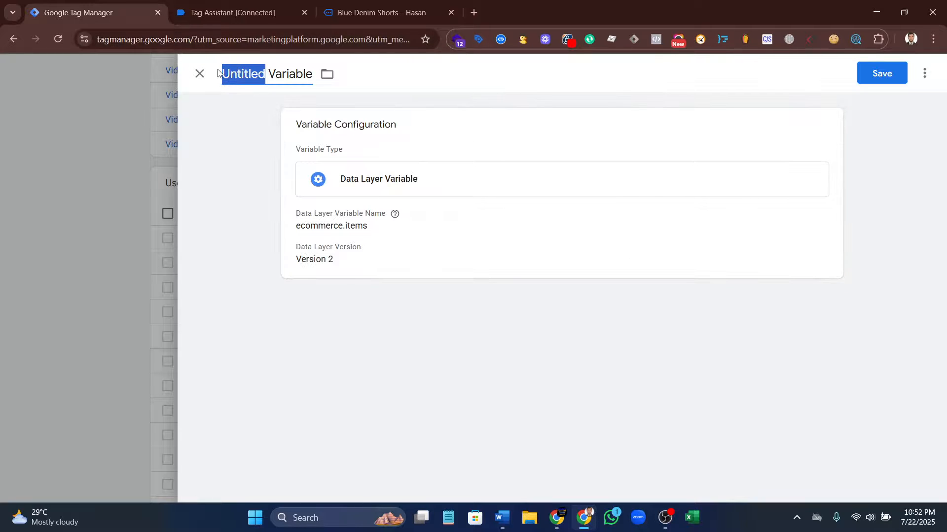
{"action": "type", "text": "dlv"}
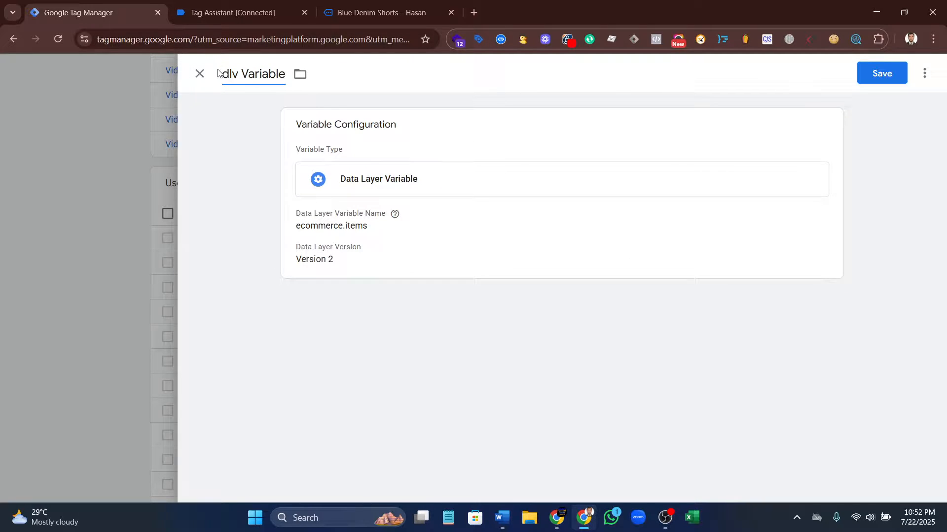
{"action": "type", "text": "-Items"}
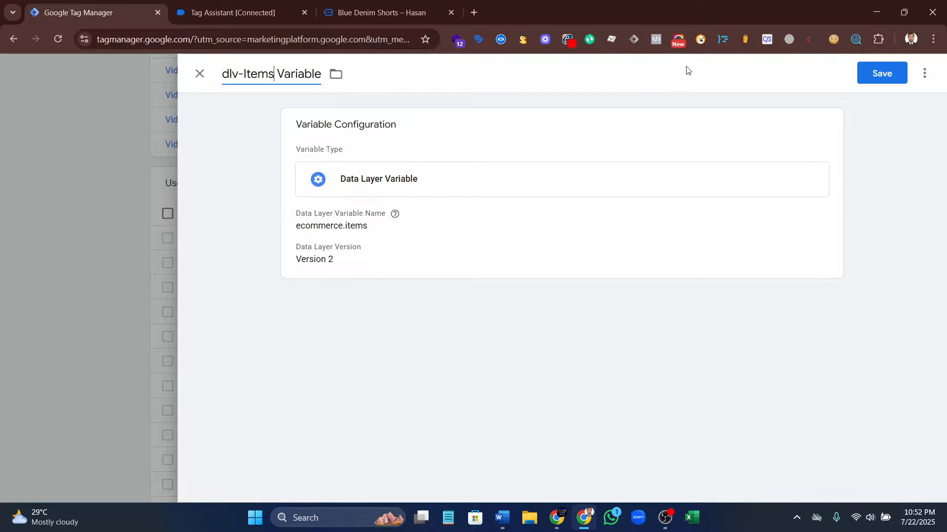
{"action": "left_click", "coordinate": [870, 77]}
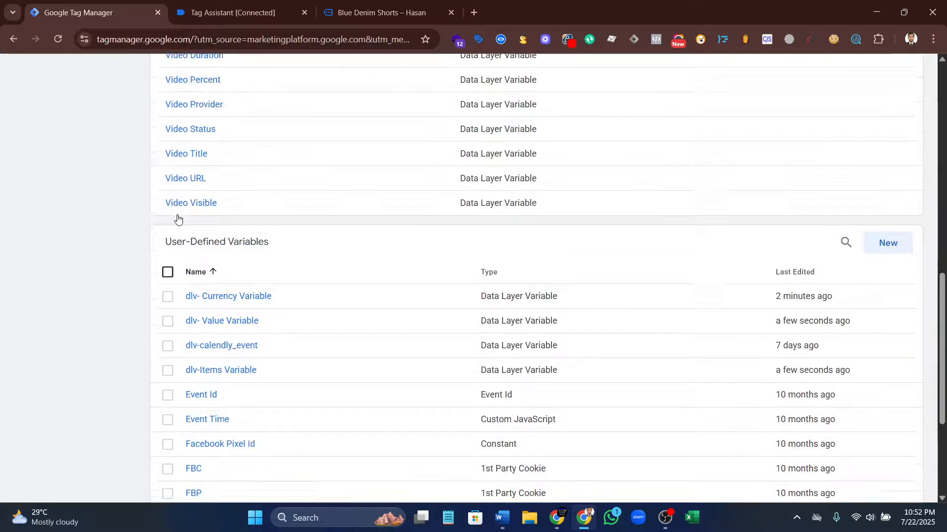
Open the GA4- View Item Tag from the workspace's tags
{"action": "scroll", "coordinate": [178, 220], "scroll_direction": "up", "scroll_amount": 12}
{"action": "left_click", "coordinate": [68, 283]}
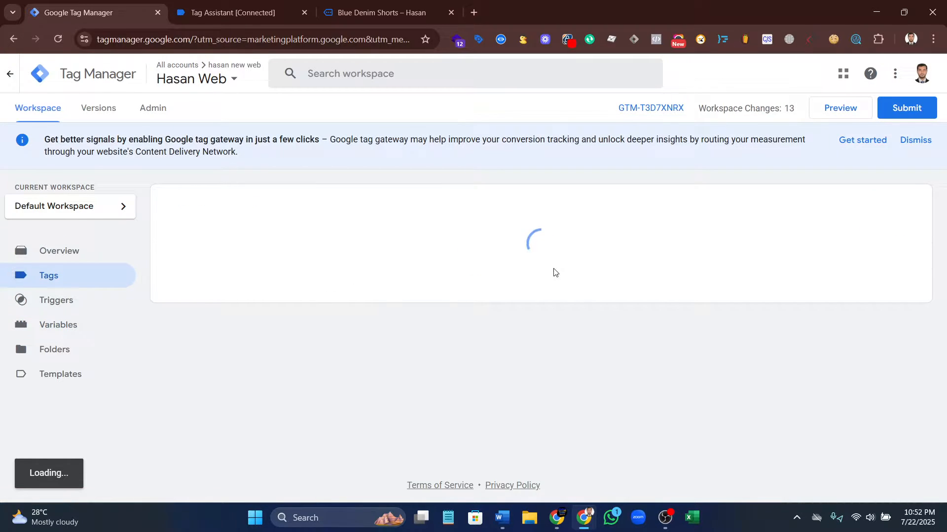
{"action": "scroll", "coordinate": [289, 324], "scroll_direction": "down", "scroll_amount": 3}
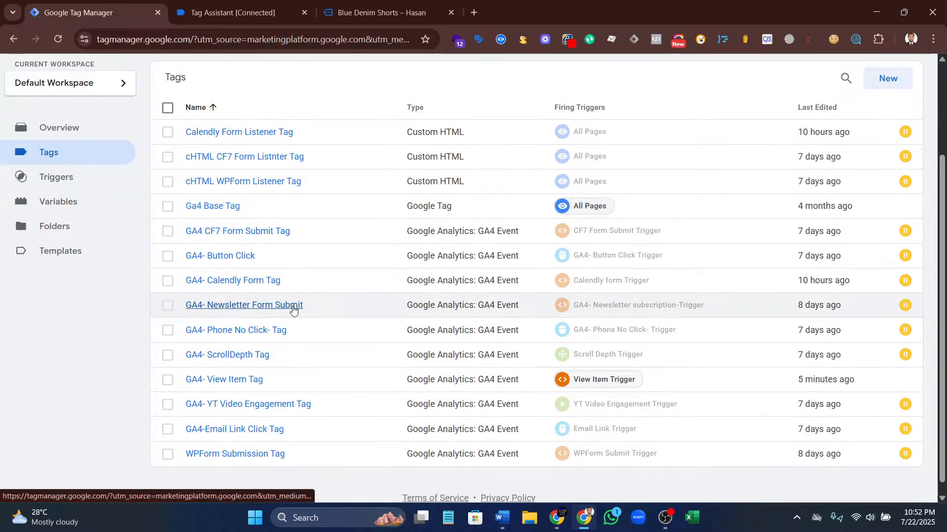
{"action": "scroll", "coordinate": [275, 416], "scroll_direction": "up", "scroll_amount": 3}
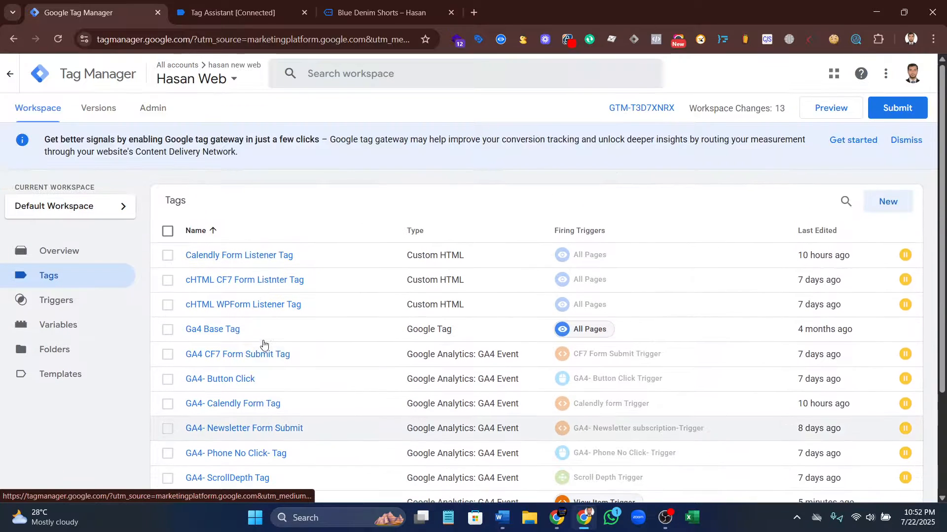
{"action": "scroll", "coordinate": [237, 325], "scroll_direction": "down", "scroll_amount": 2}
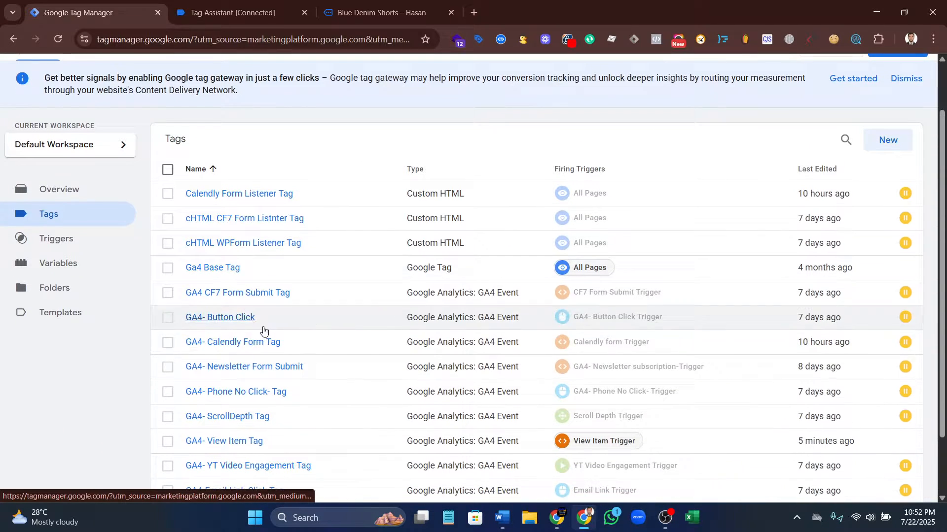
{"action": "scroll", "coordinate": [254, 379], "scroll_direction": "down", "scroll_amount": 2}
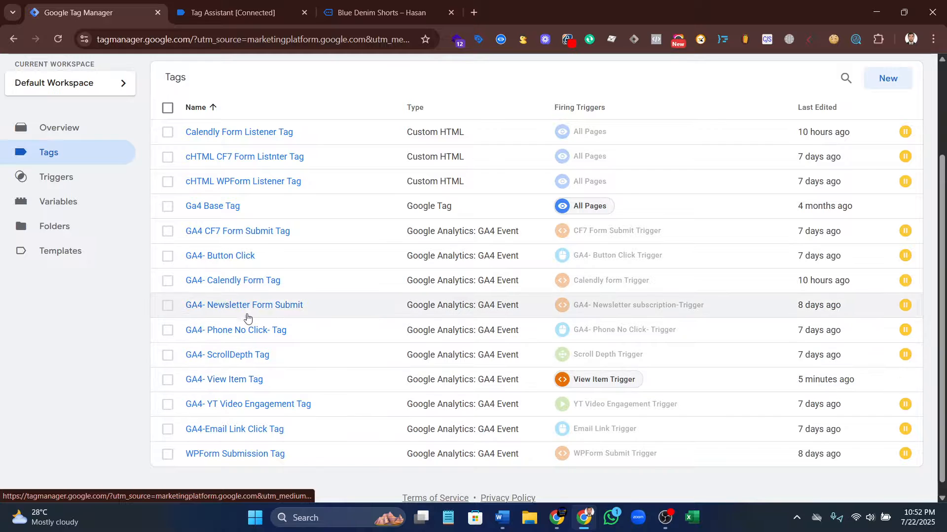
{"action": "scroll", "coordinate": [246, 295], "scroll_direction": "up", "scroll_amount": 2}
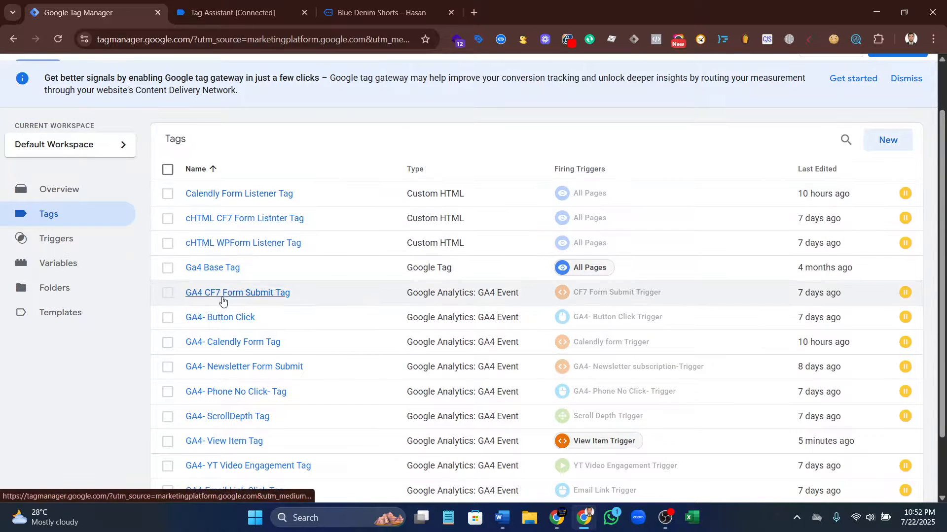
{"action": "scroll", "coordinate": [225, 316], "scroll_direction": "down", "scroll_amount": 2}
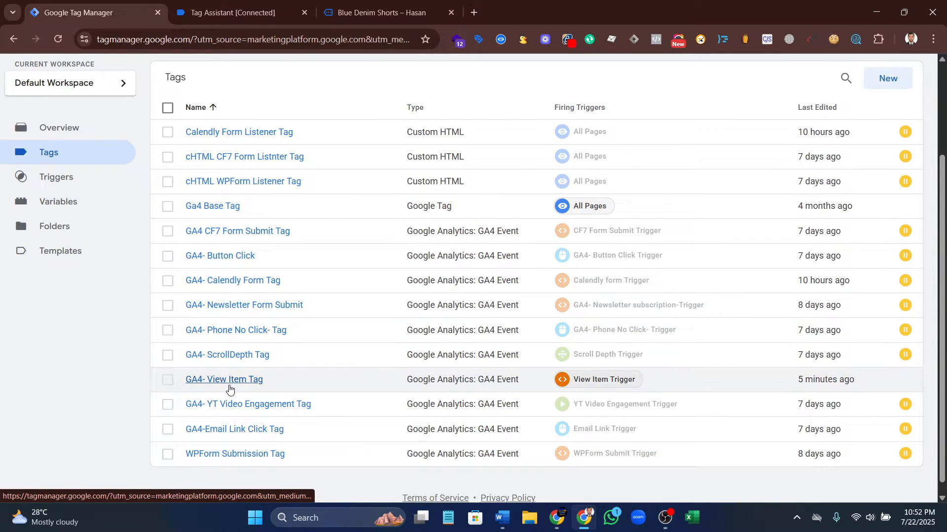
{"action": "left_click", "coordinate": [230, 380]}
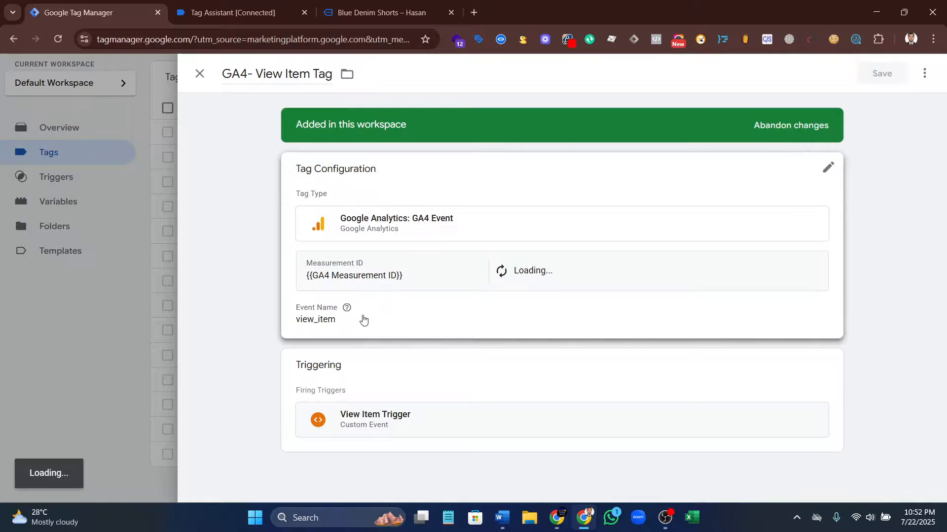
Edit the tag's configuration and add three empty rows to its Event Parameters
{"action": "left_click", "coordinate": [413, 325]}
{"action": "scroll", "coordinate": [433, 296], "scroll_direction": "down", "scroll_amount": 3}
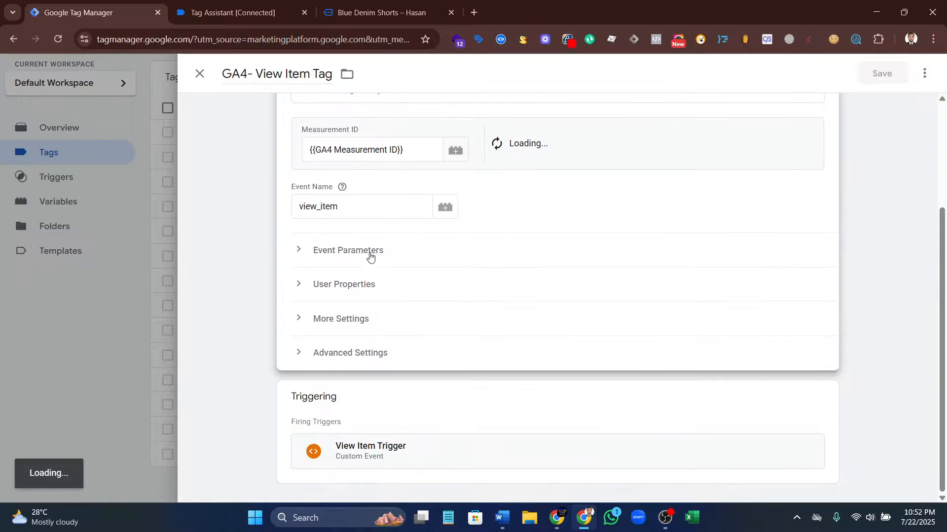
{"action": "left_click", "coordinate": [433, 254]}
{"action": "scroll", "coordinate": [374, 320], "scroll_direction": "down", "scroll_amount": 1}
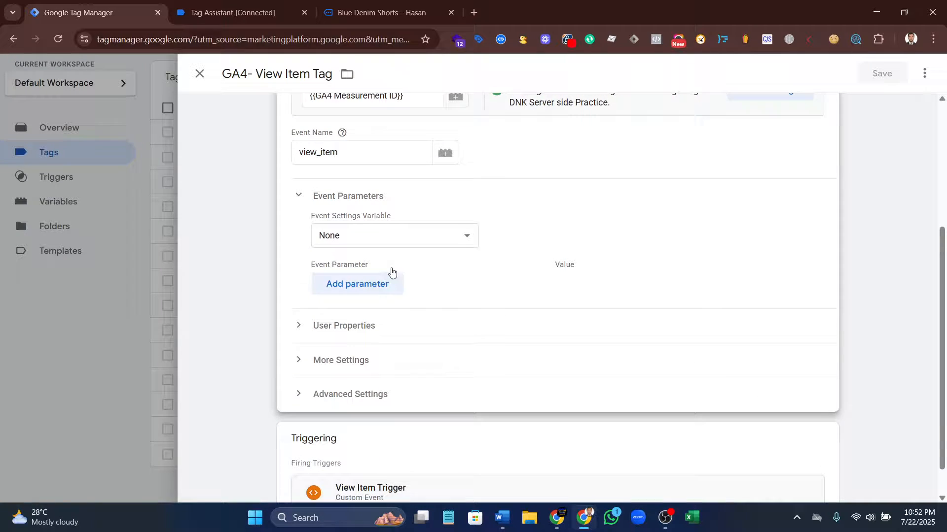
{"action": "left_click", "coordinate": [355, 276]}
{"action": "left_click", "coordinate": [362, 311]}
{"action": "left_click", "coordinate": [360, 346]}
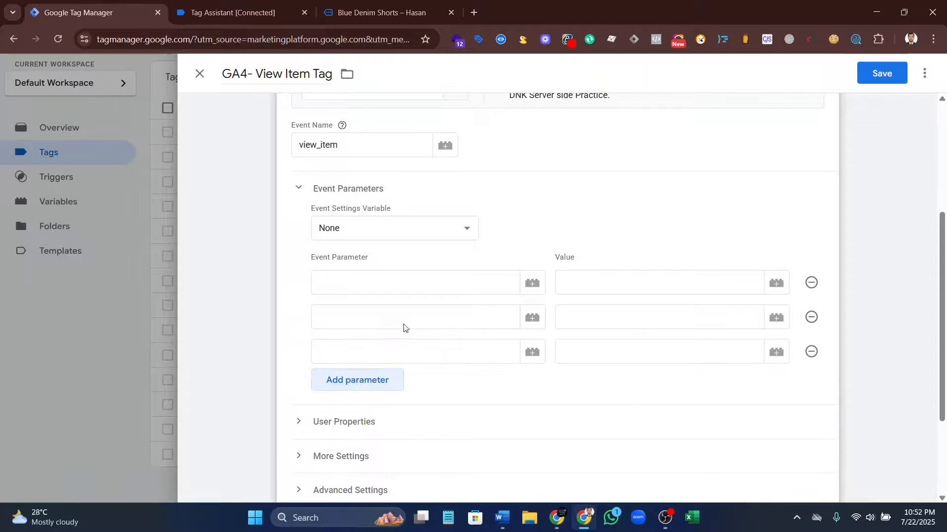
Copy the view_item parameters from the Word document and enter "currency, items, value" as the first event parameter
{"action": "left_click", "coordinate": [334, 280]}
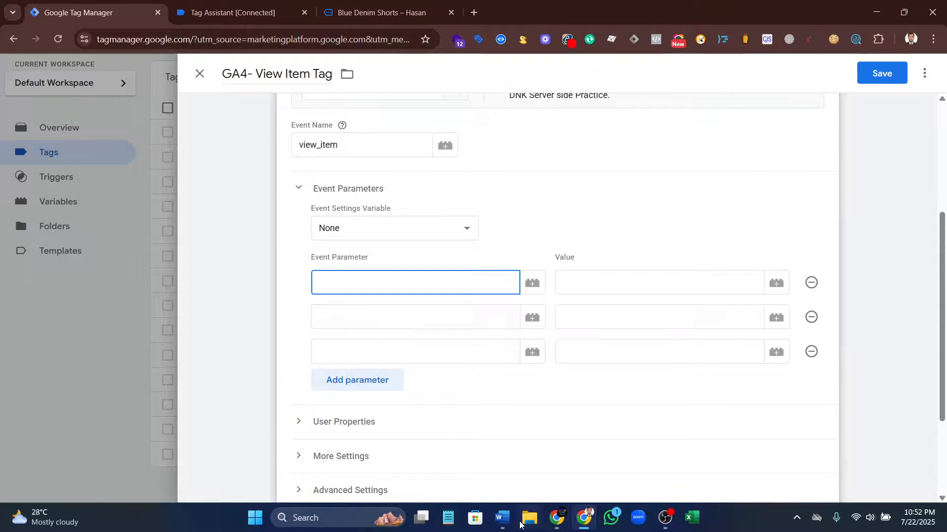
{"action": "left_click", "coordinate": [502, 517]}
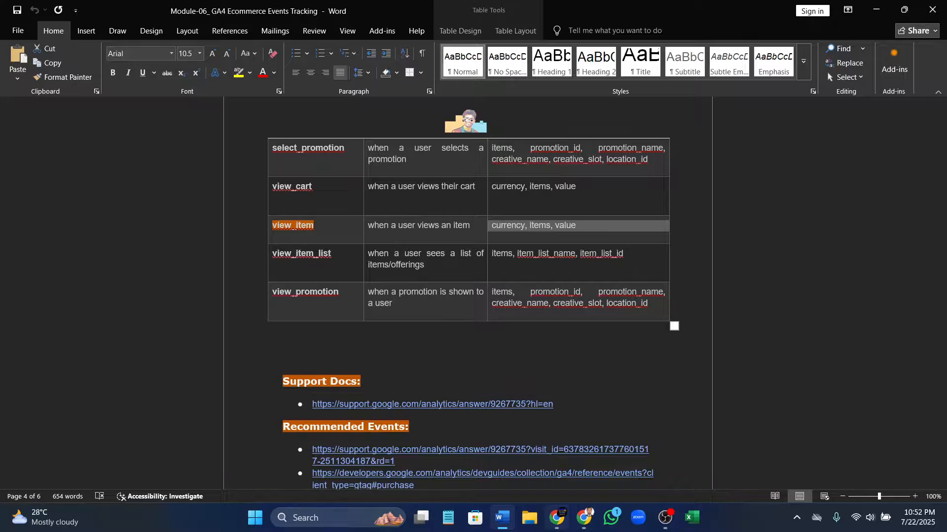
{"action": "left_click", "coordinate": [511, 526]}
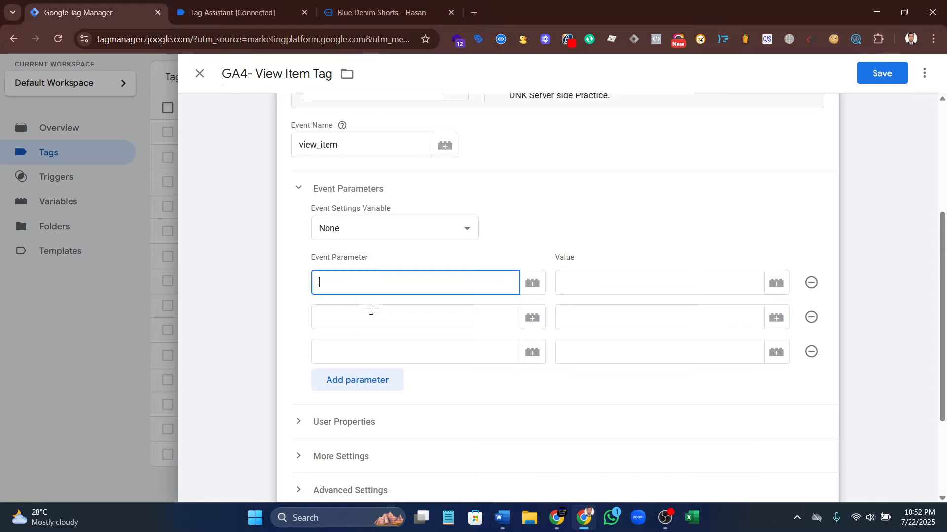
{"action": "type", "text": "currency, items, value"}
Move "items" out of the first event parameter into the second parameter row
{"action": "left_click_drag", "start_coordinate": [354, 283], "coordinate": [373, 285]}
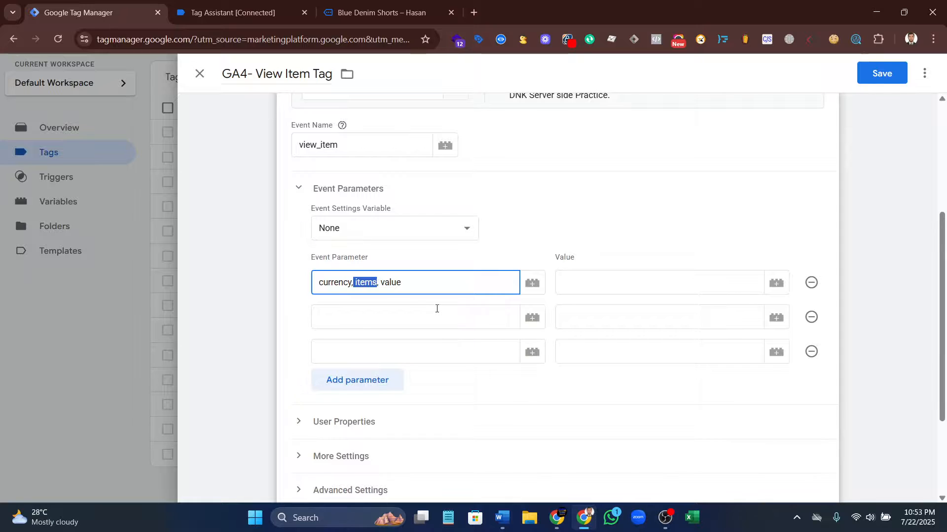
{"action": "key", "text": "ctrl+x"}
{"action": "left_click", "coordinate": [345, 318]}
{"action": "key", "text": "ctrl+v"}
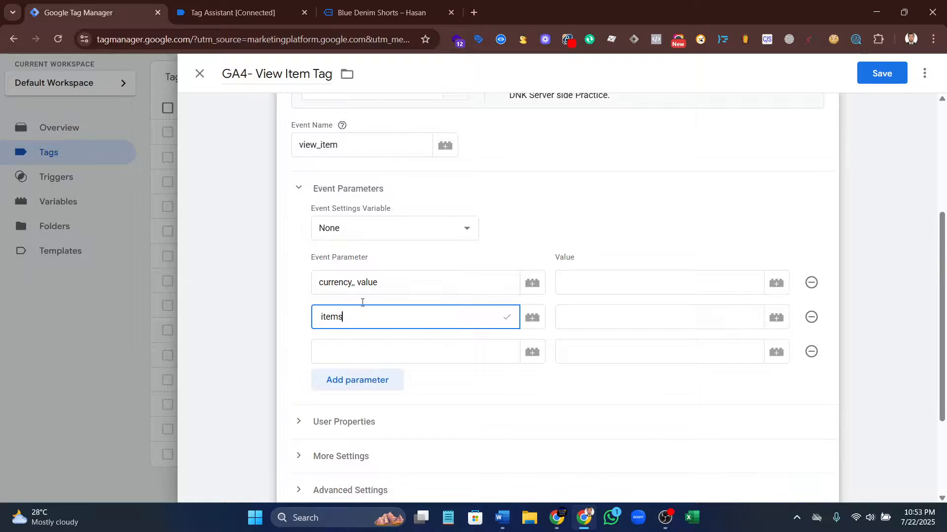
Move "value" into the third event parameter row and remove the leftover commas so the first one reads currency
{"action": "left_click_drag", "start_coordinate": [380, 286], "coordinate": [361, 284]}
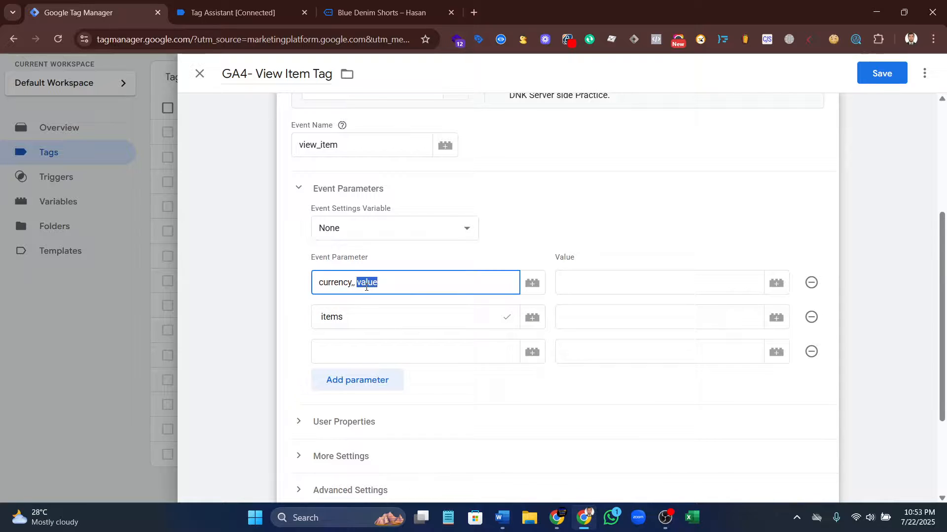
{"action": "key", "text": "ctrl+x"}
{"action": "left_click", "coordinate": [343, 355]}
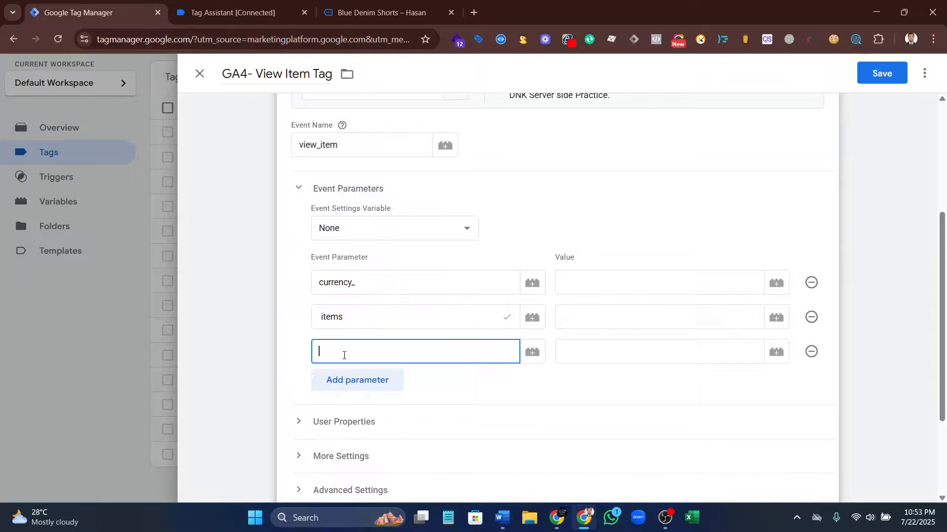
{"action": "left_click", "coordinate": [369, 284]}
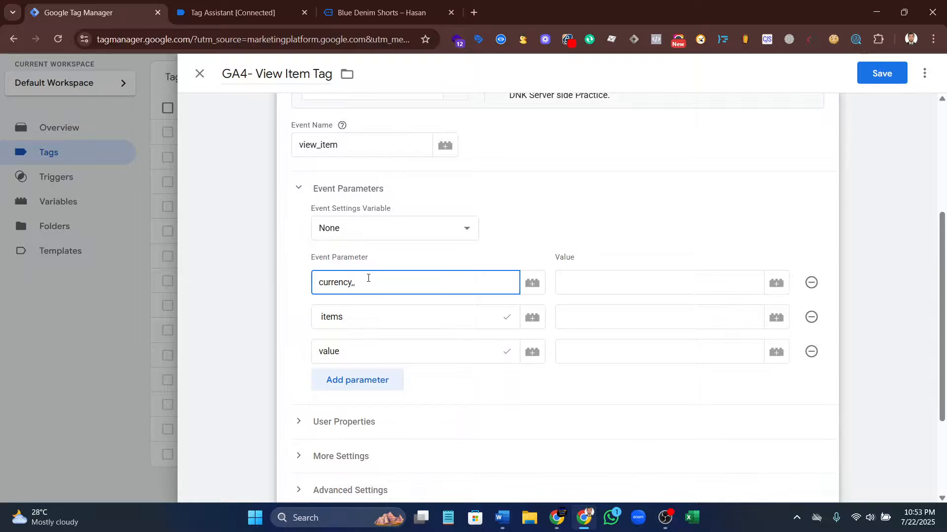
{"action": "key", "text": "BackSpace"}
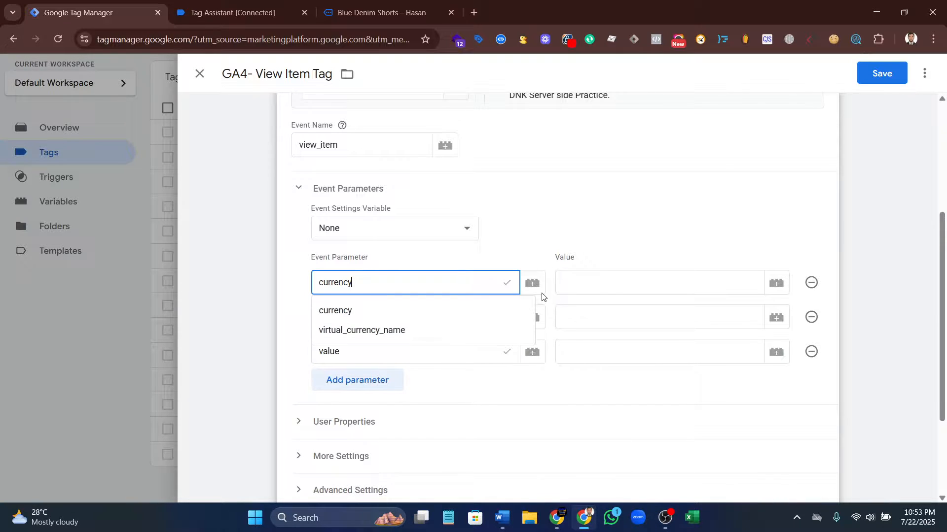
{"action": "left_click", "coordinate": [592, 285]}
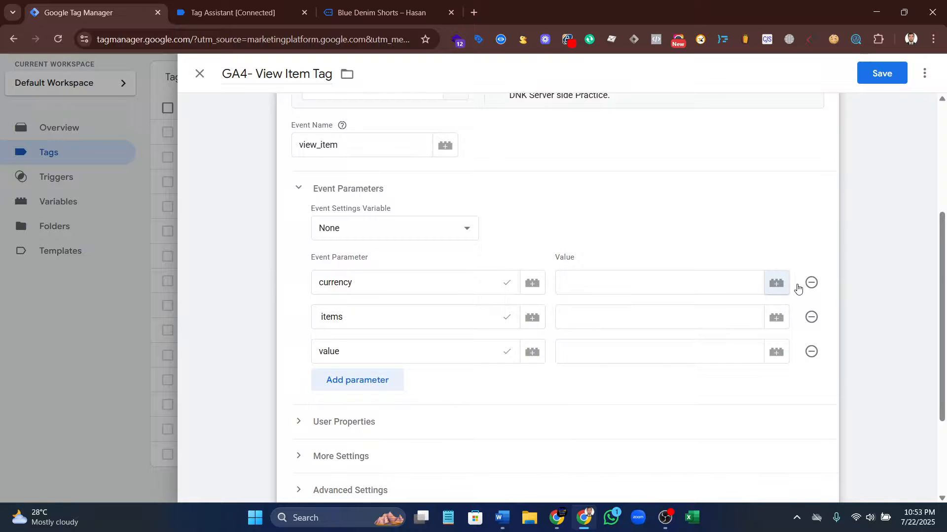
Assign dlv- Currency Variable to currency, dlv-Items Variable to items and dlv- Value Variable to value, and save the GA4- View Item Tag
{"action": "left_click", "coordinate": [778, 283]}
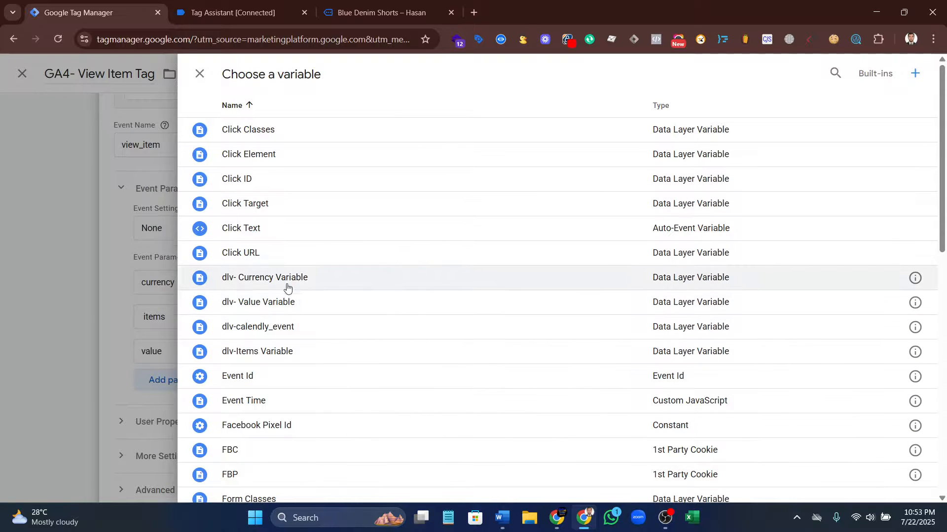
{"action": "left_click", "coordinate": [285, 278]}
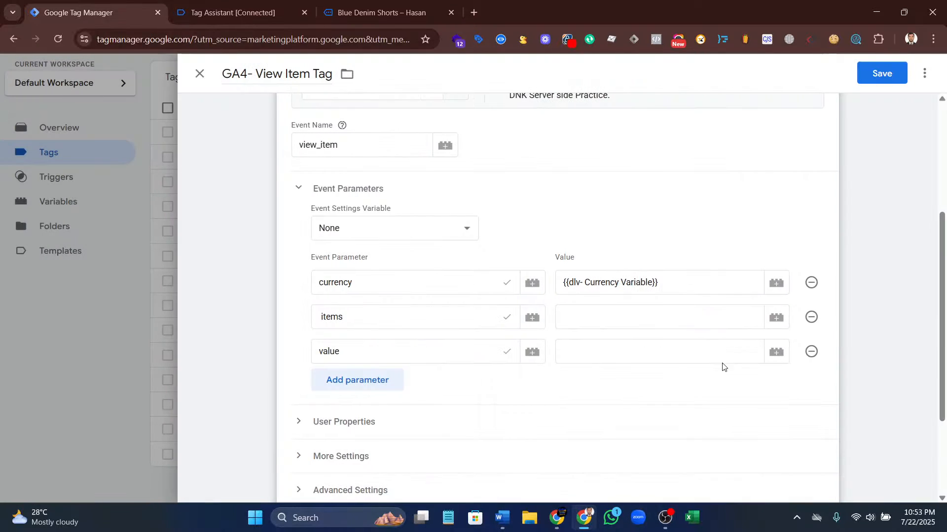
{"action": "left_click", "coordinate": [775, 318]}
{"action": "left_click", "coordinate": [264, 353]}
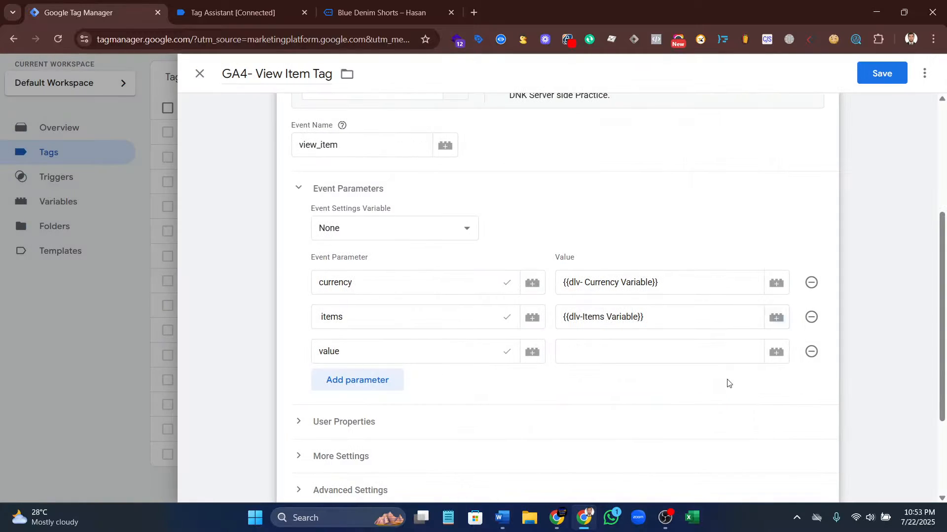
{"action": "left_click", "coordinate": [774, 353]}
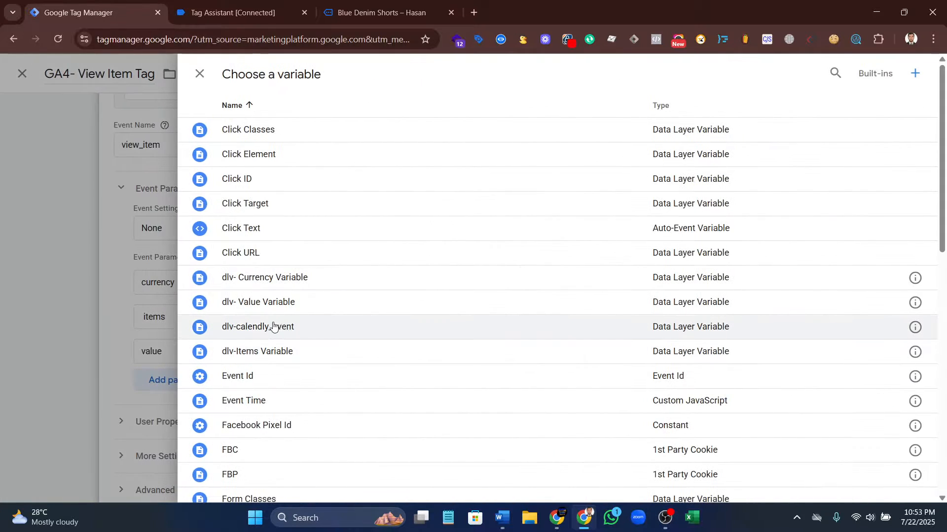
{"action": "left_click", "coordinate": [272, 304]}
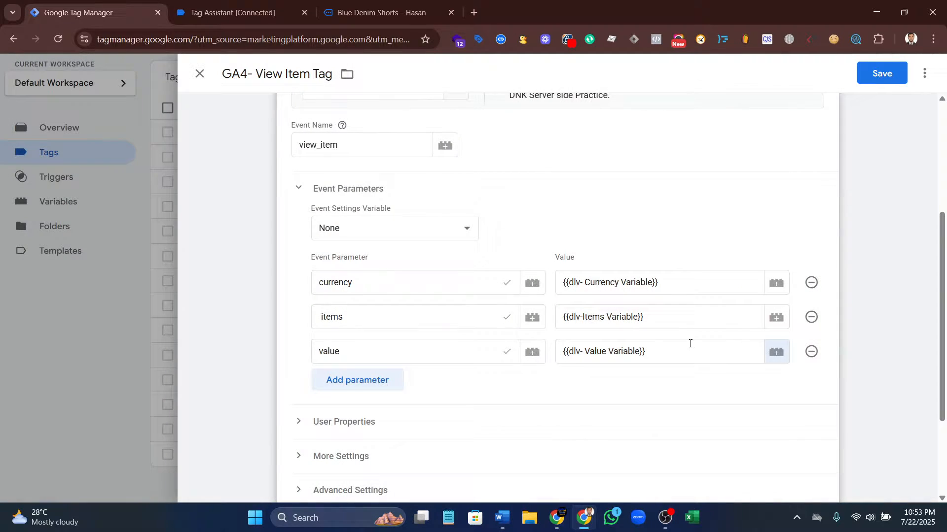
{"action": "left_click", "coordinate": [894, 69]}
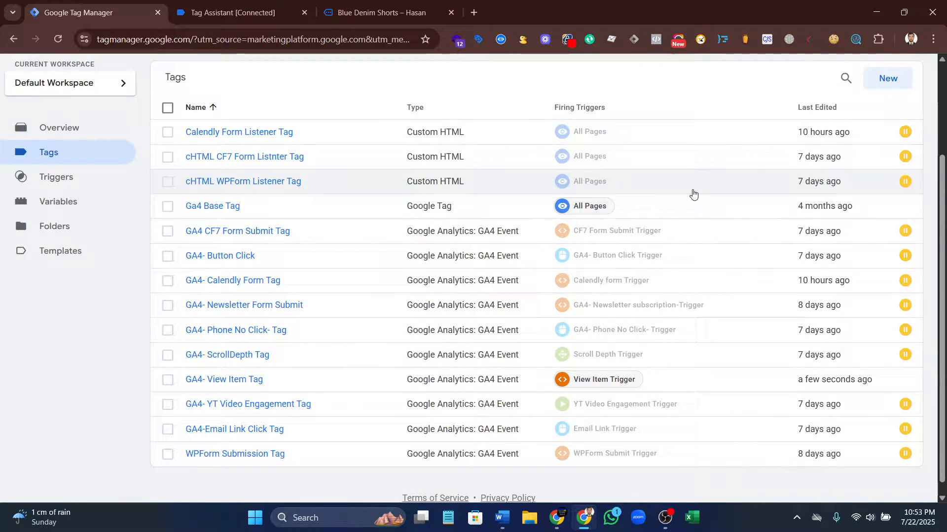
Start a new preview session of the container and bring up the shop homepage's events in Tag Assistant
{"action": "left_click", "coordinate": [824, 109]}
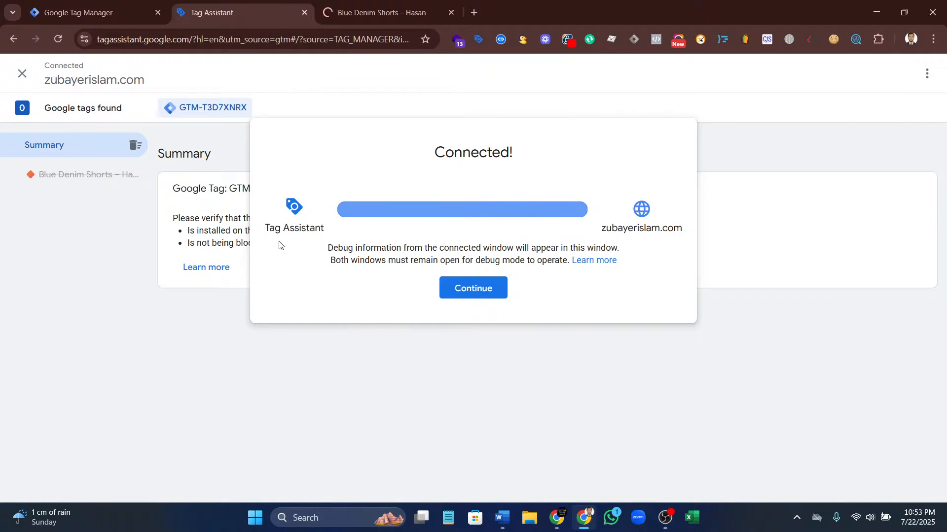
{"action": "left_click", "coordinate": [493, 291]}
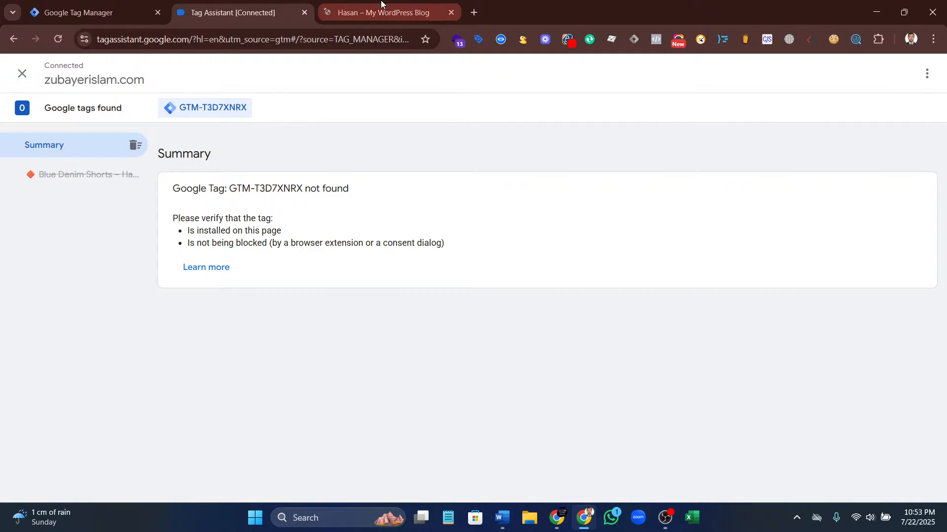
{"action": "left_click", "coordinate": [355, 13]}
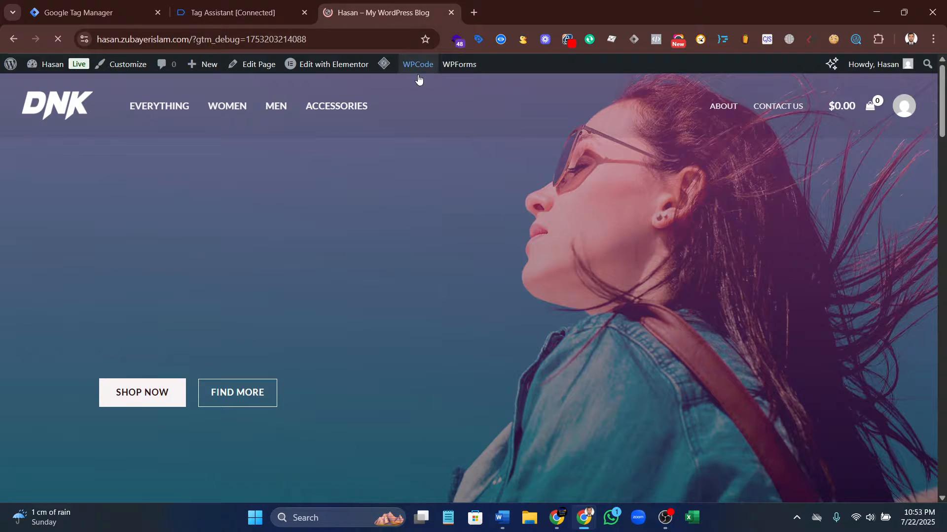
{"action": "left_click", "coordinate": [250, 6]}
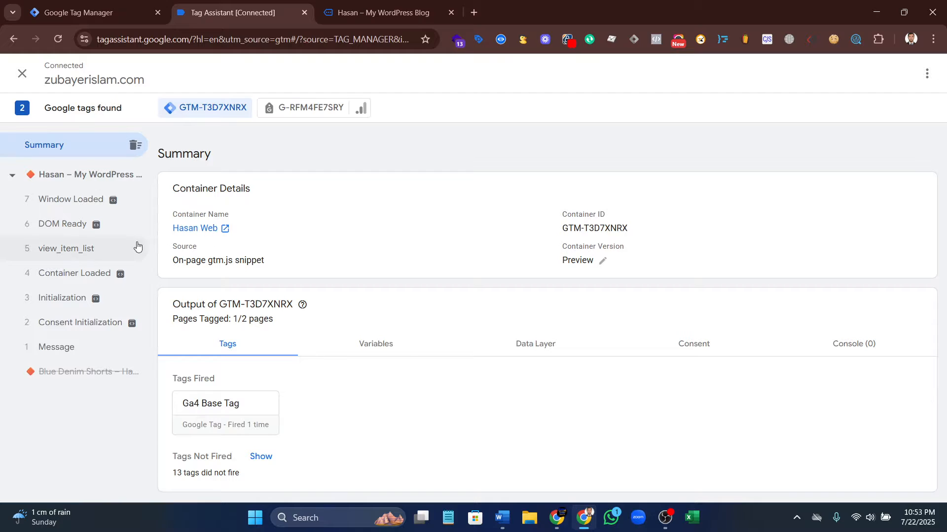
On the connected shop site, open the Blue Denim Shorts product page from the Women category
{"action": "left_click", "coordinate": [326, 7]}
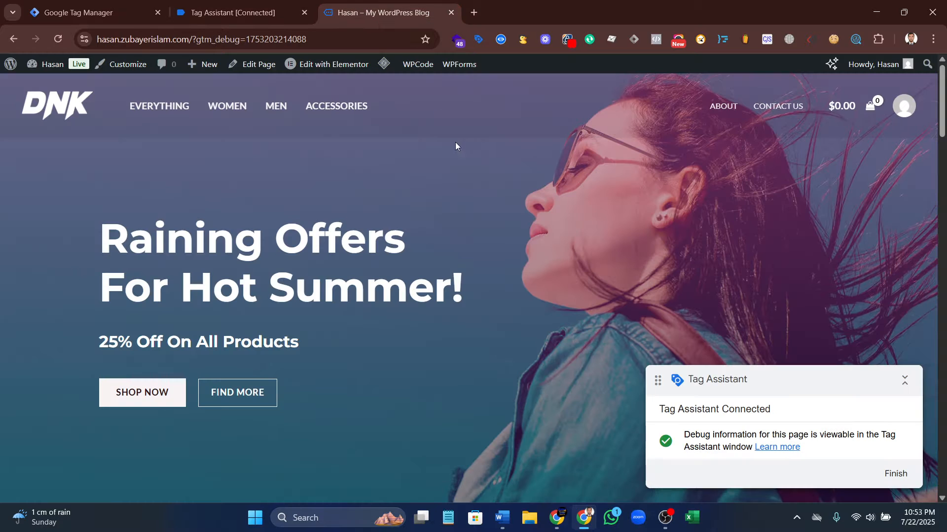
{"action": "left_click", "coordinate": [225, 113]}
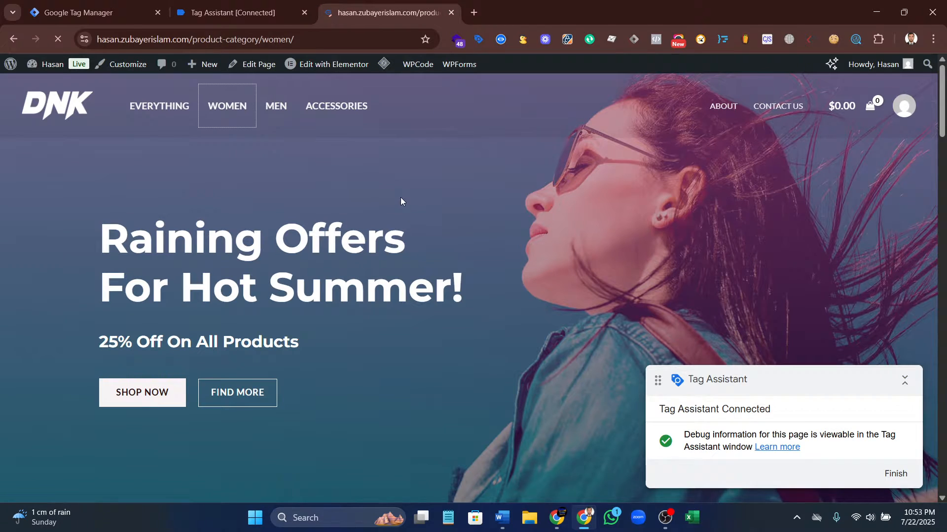
{"action": "scroll", "coordinate": [480, 260], "scroll_direction": "down", "scroll_amount": 10}
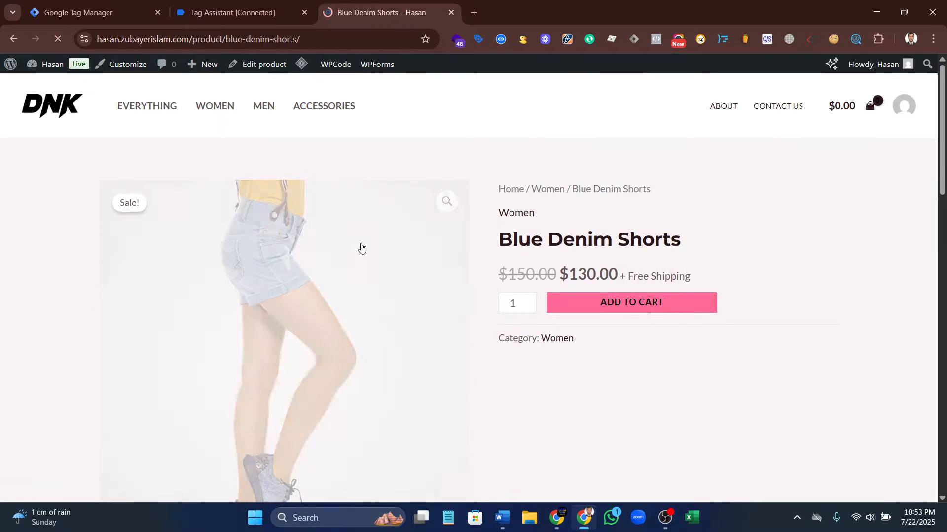
{"action": "scroll", "coordinate": [355, 276], "scroll_direction": "down", "scroll_amount": 2}
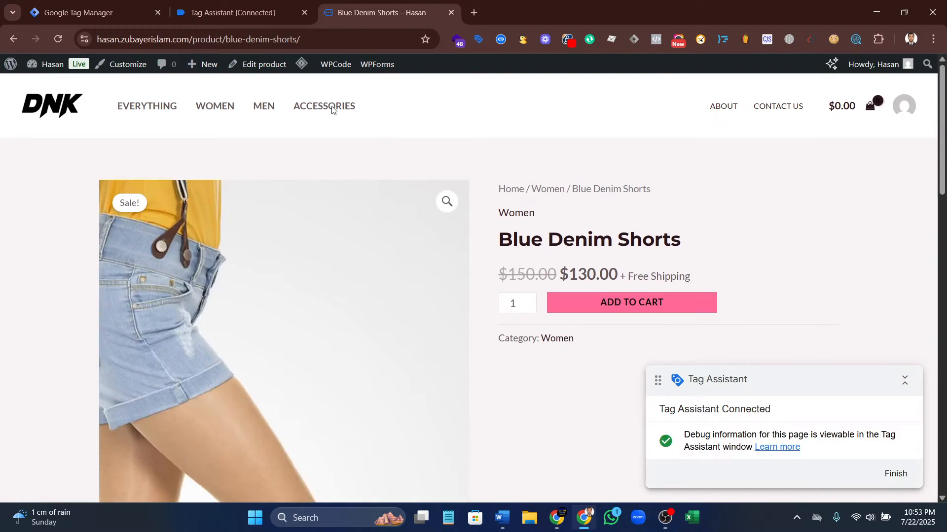
In Tag Assistant, examine the currency, value and items variables of the product page's view_item event
{"action": "left_click", "coordinate": [206, 4]}
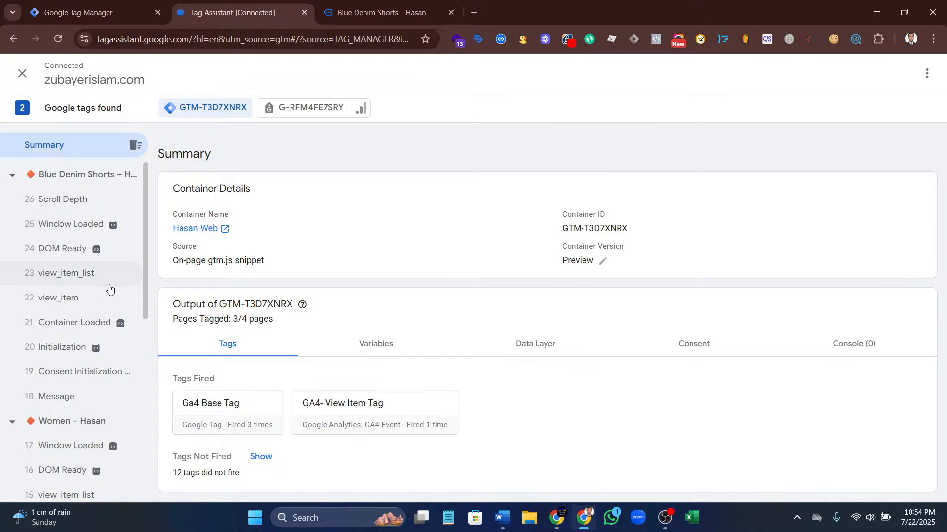
{"action": "left_click", "coordinate": [93, 298]}
{"action": "left_click", "coordinate": [388, 282]}
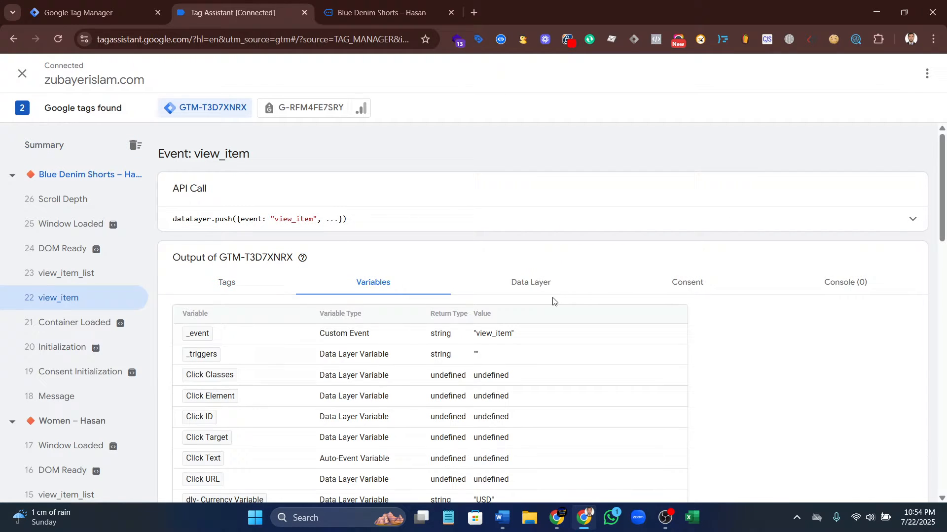
{"action": "scroll", "coordinate": [458, 296], "scroll_direction": "down", "scroll_amount": 3}
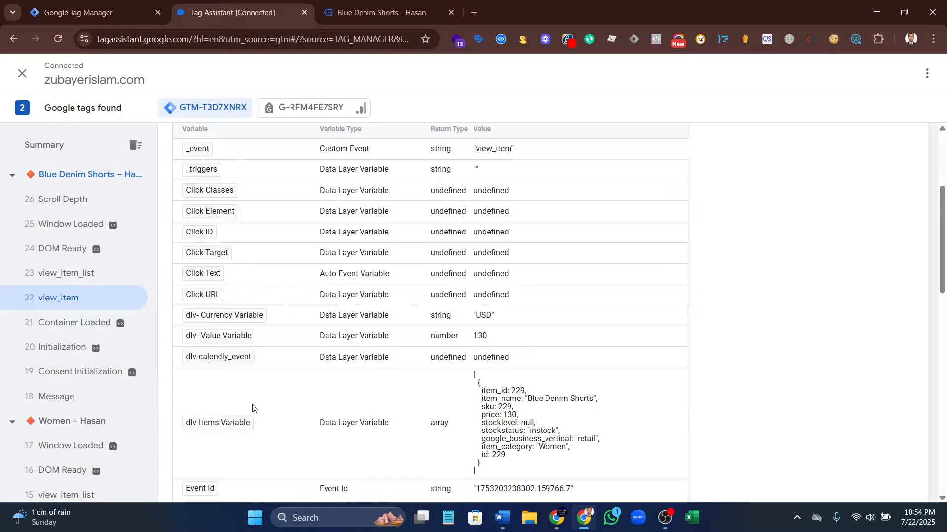
{"action": "scroll", "coordinate": [252, 408], "scroll_direction": "down", "scroll_amount": 2}
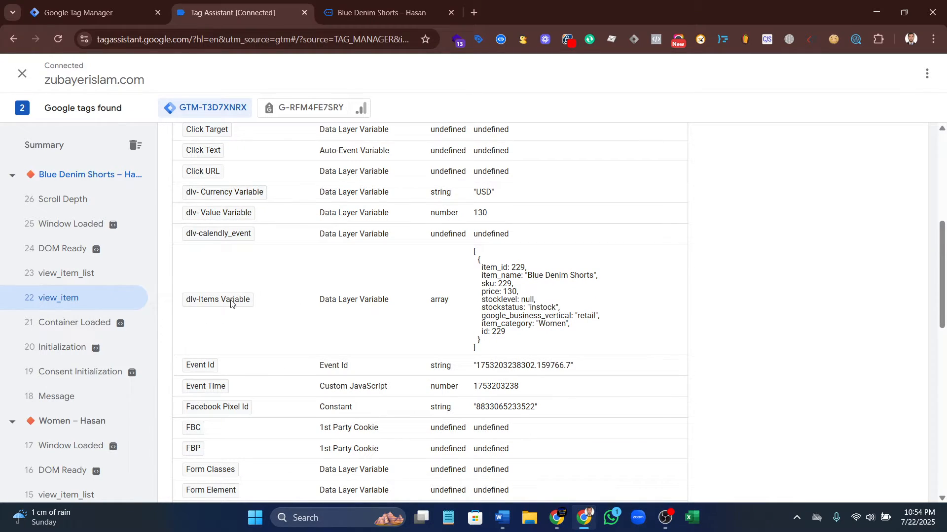
{"action": "left_click_drag", "start_coordinate": [473, 254], "coordinate": [532, 353]}
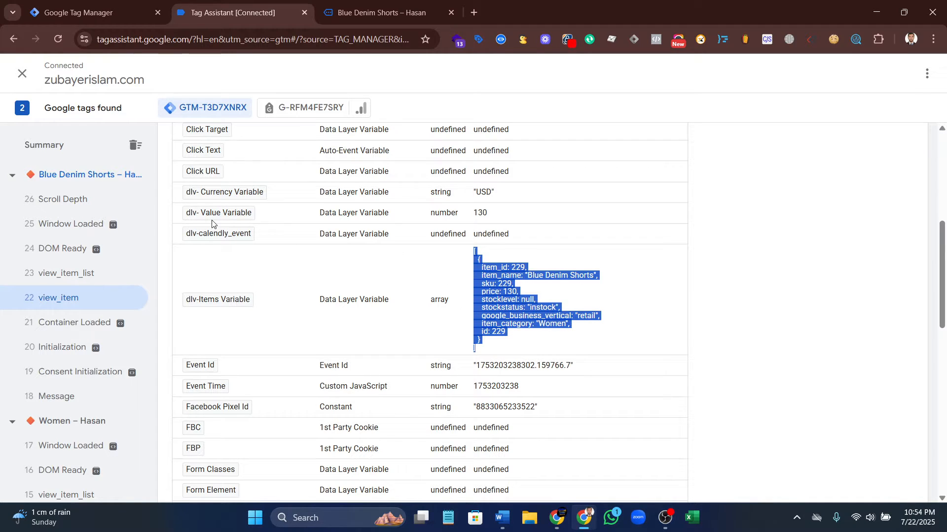
{"action": "left_click", "coordinate": [479, 216]}
{"action": "double_click", "coordinate": [480, 213]}
{"action": "left_click_drag", "start_coordinate": [508, 192], "coordinate": [449, 193]}
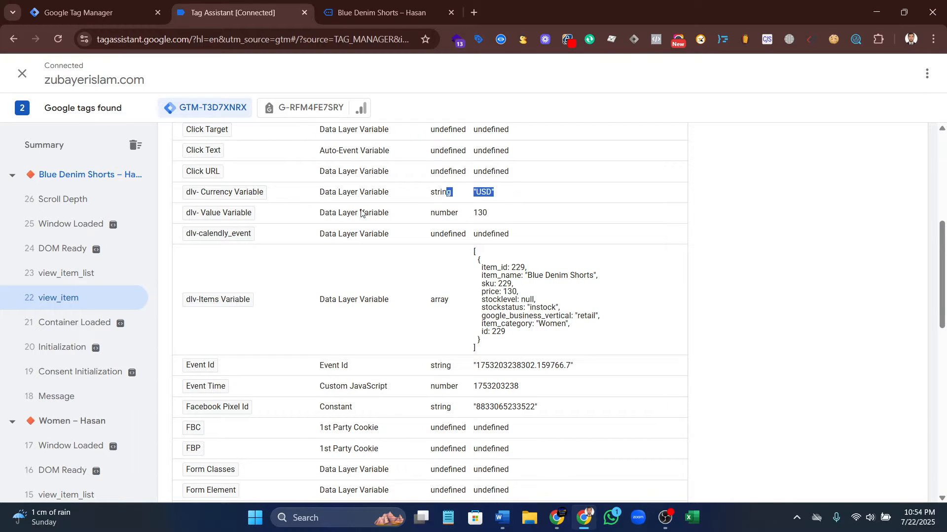
{"action": "left_click", "coordinate": [424, 193]}
Compare the Blue Denim Shorts product page with the variable values captured for its view_item event in Tag Assistant
{"action": "left_click", "coordinate": [374, 12]}
{"action": "scroll", "coordinate": [596, 264], "scroll_direction": "down", "scroll_amount": 3}
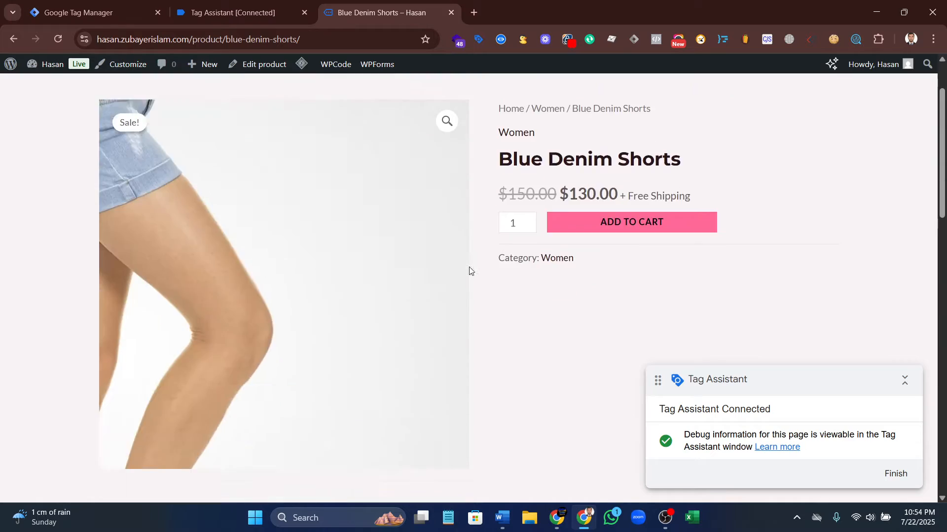
{"action": "scroll", "coordinate": [564, 296], "scroll_direction": "up", "scroll_amount": 3}
{"action": "left_click", "coordinate": [259, 6]}
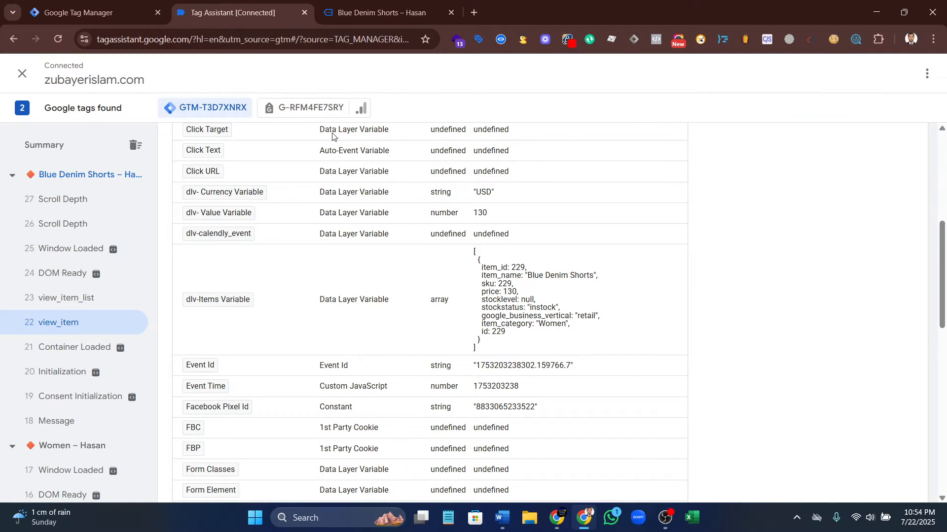
{"action": "left_click", "coordinate": [92, 5]}
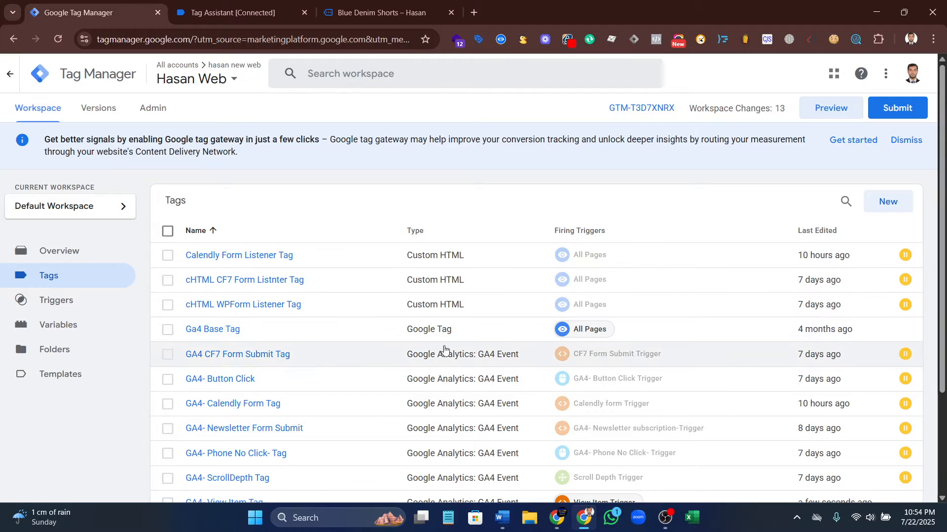
{"action": "left_click", "coordinate": [232, 13]}
{"action": "left_click", "coordinate": [379, 13]}
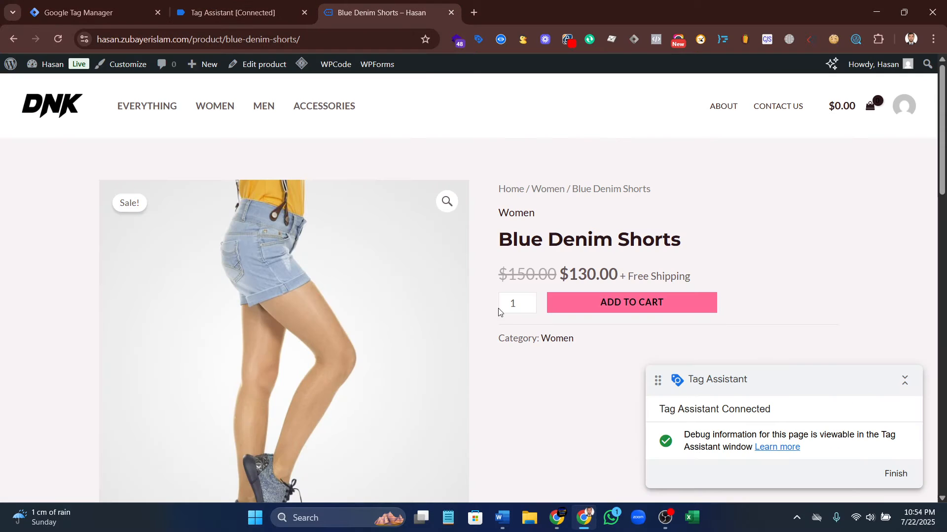
{"action": "key", "text": "ctrl+shift+Tab"}
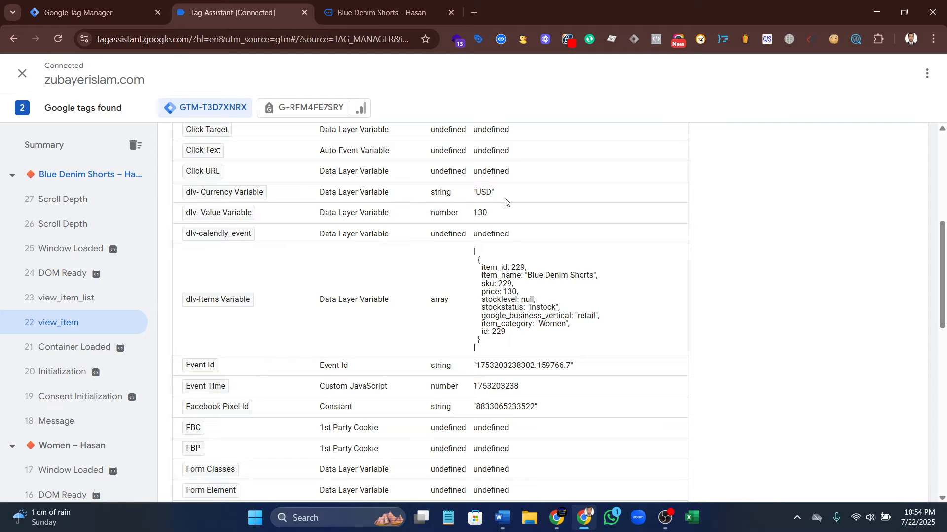
{"action": "left_click_drag", "start_coordinate": [495, 192], "coordinate": [476, 191]}
{"action": "key", "text": "ctrl+shift+Tab"}
{"action": "scroll", "coordinate": [534, 273], "scroll_direction": "down", "scroll_amount": 3}
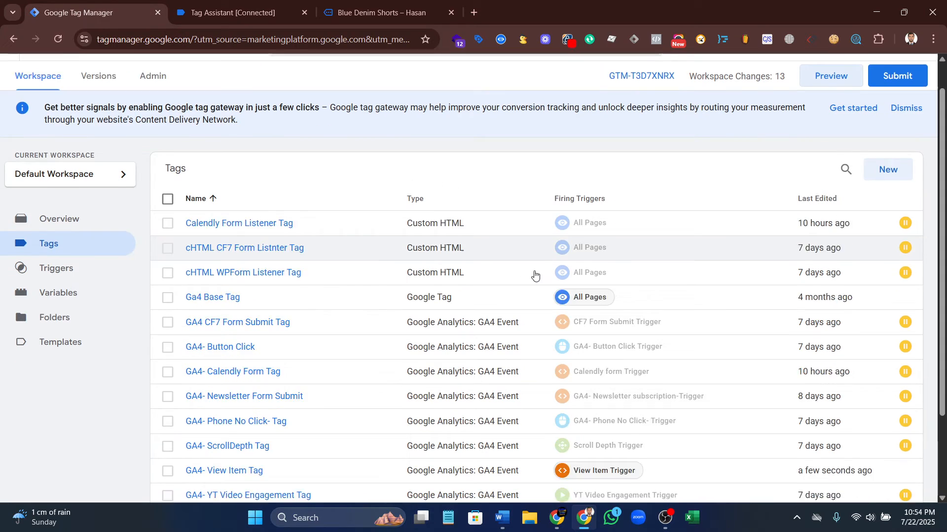
{"action": "scroll", "coordinate": [581, 319], "scroll_direction": "up", "scroll_amount": 3}
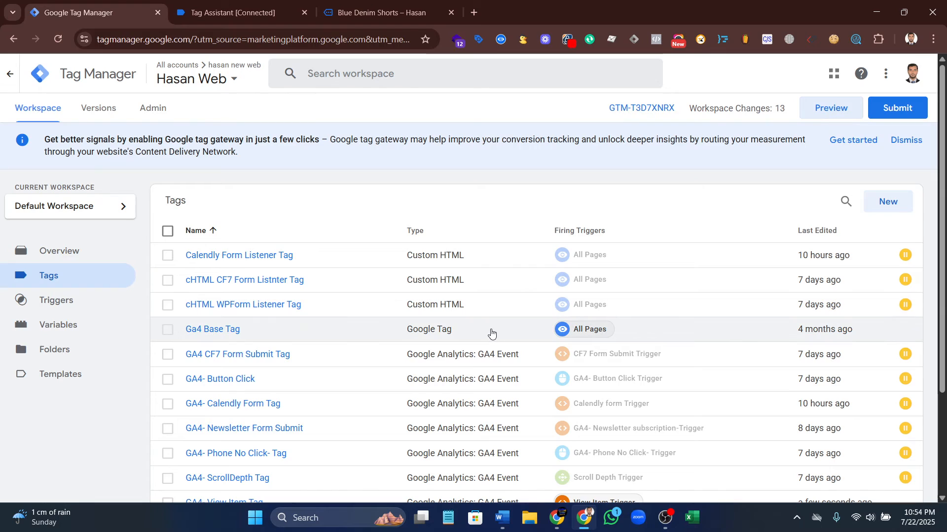